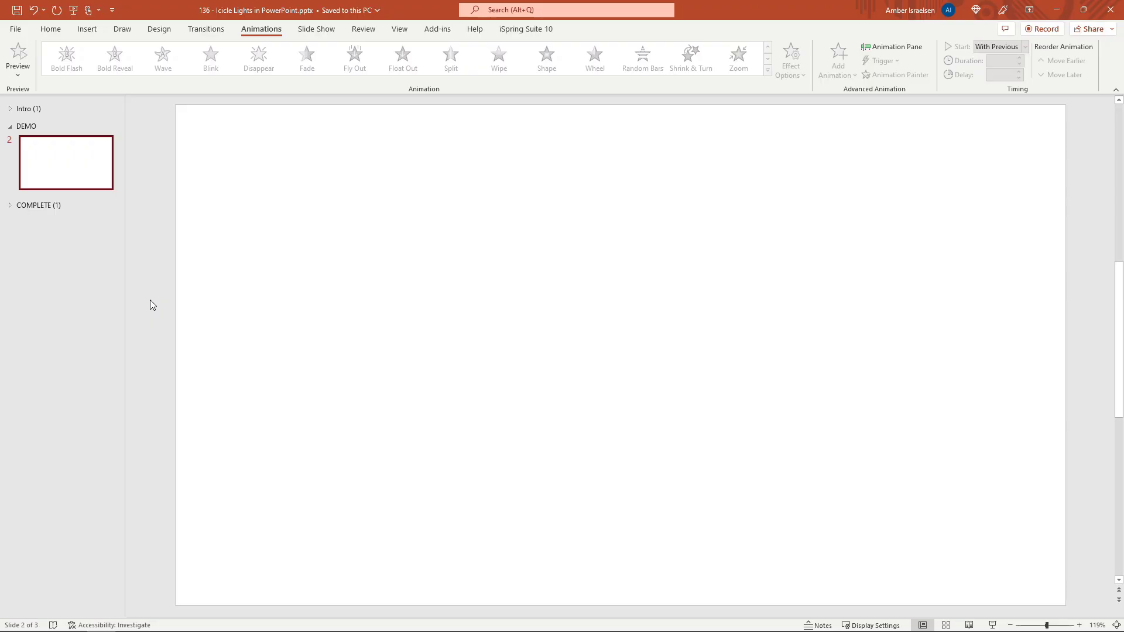
- Give the DEMO slide a solid black background fill through Format Background
right_click(212, 253)
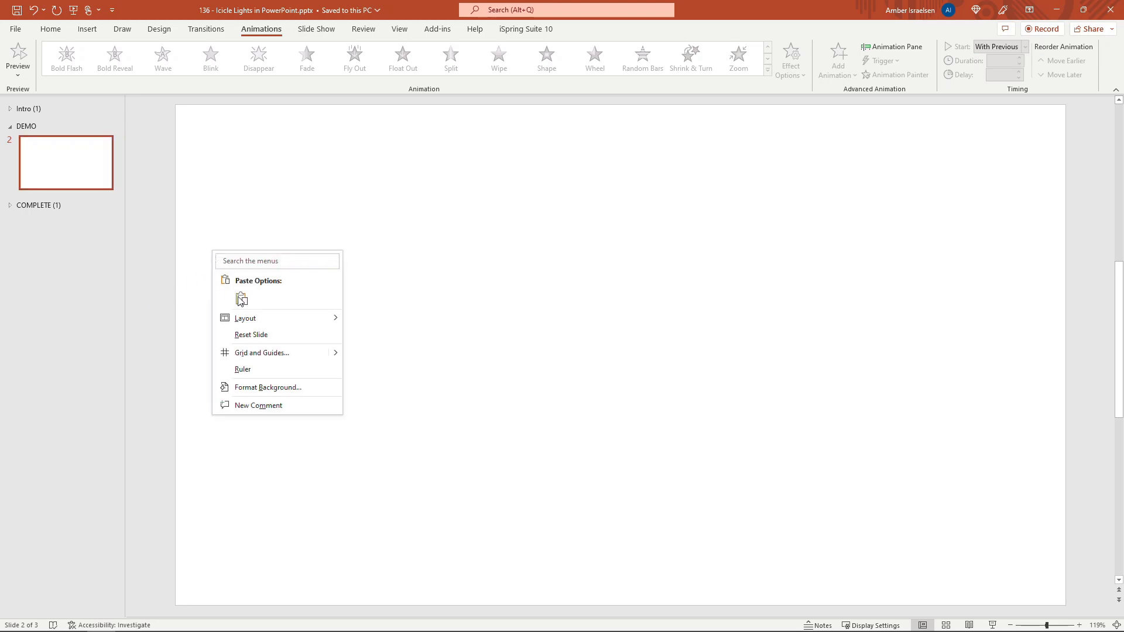
left_click(293, 388)
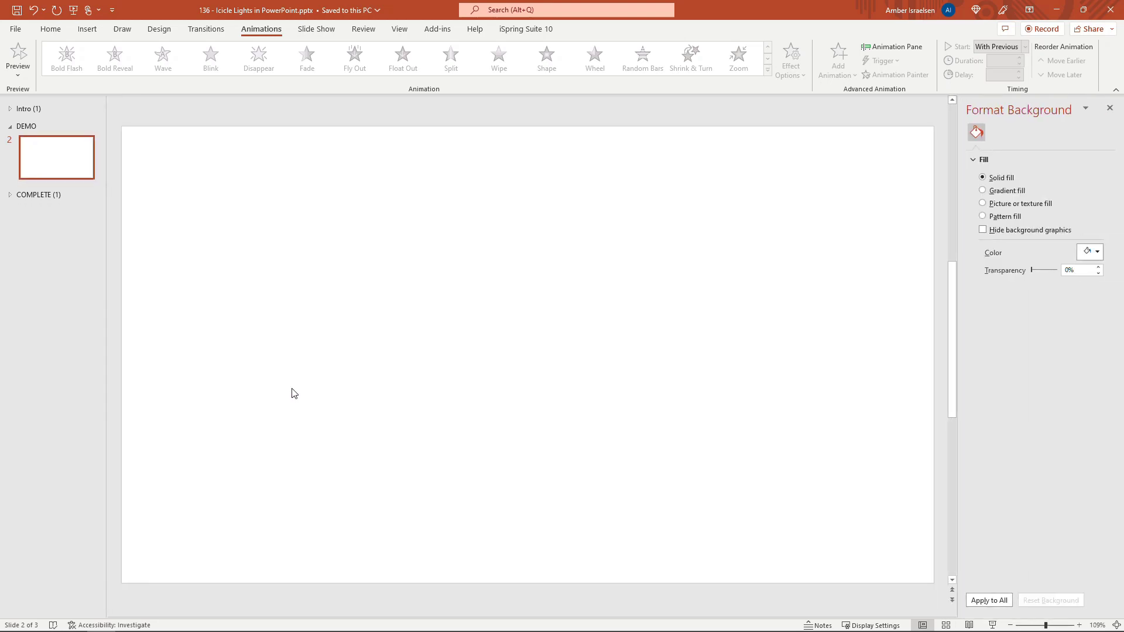
left_click(1083, 256)
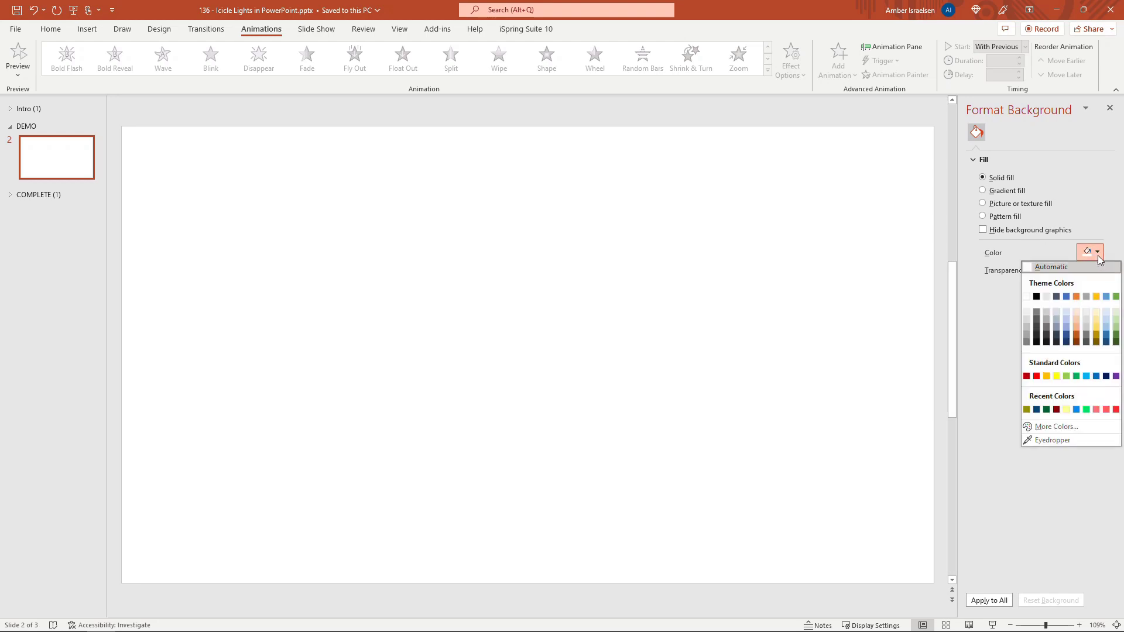
left_click(1038, 298)
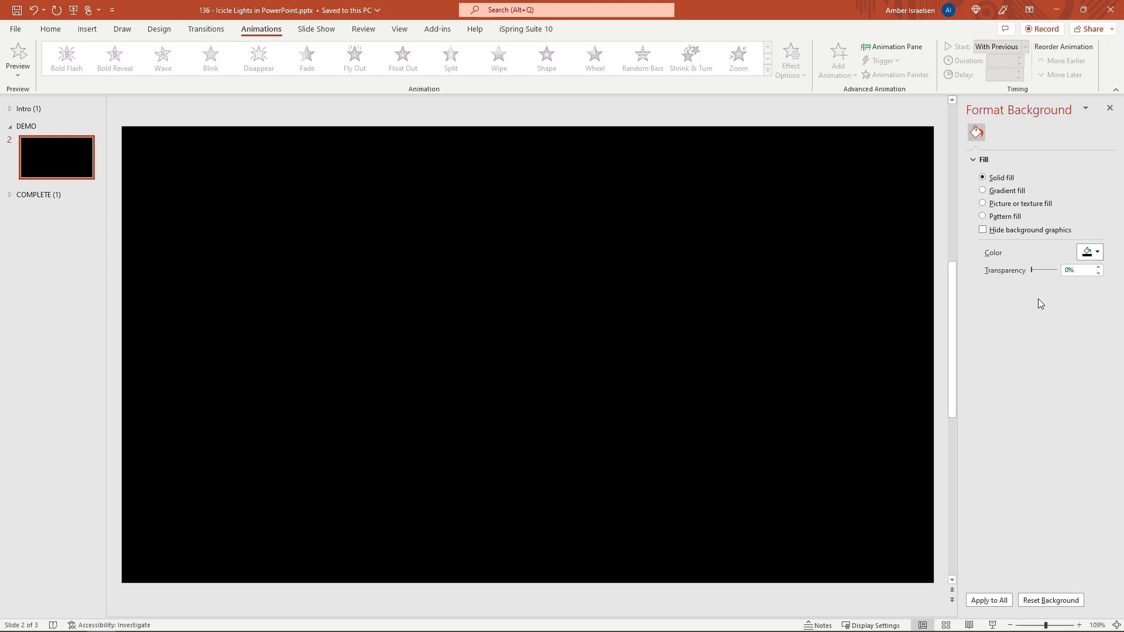
- Draw a small 0.27-inch oval circle near the slide's upper left
left_click(87, 31)
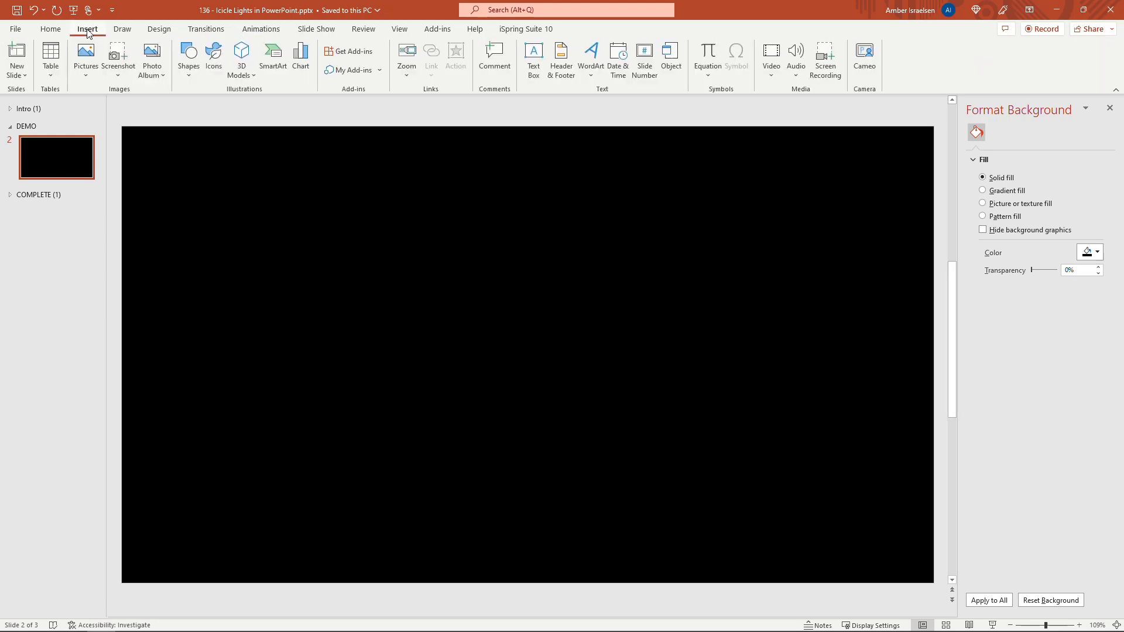
left_click(185, 76)
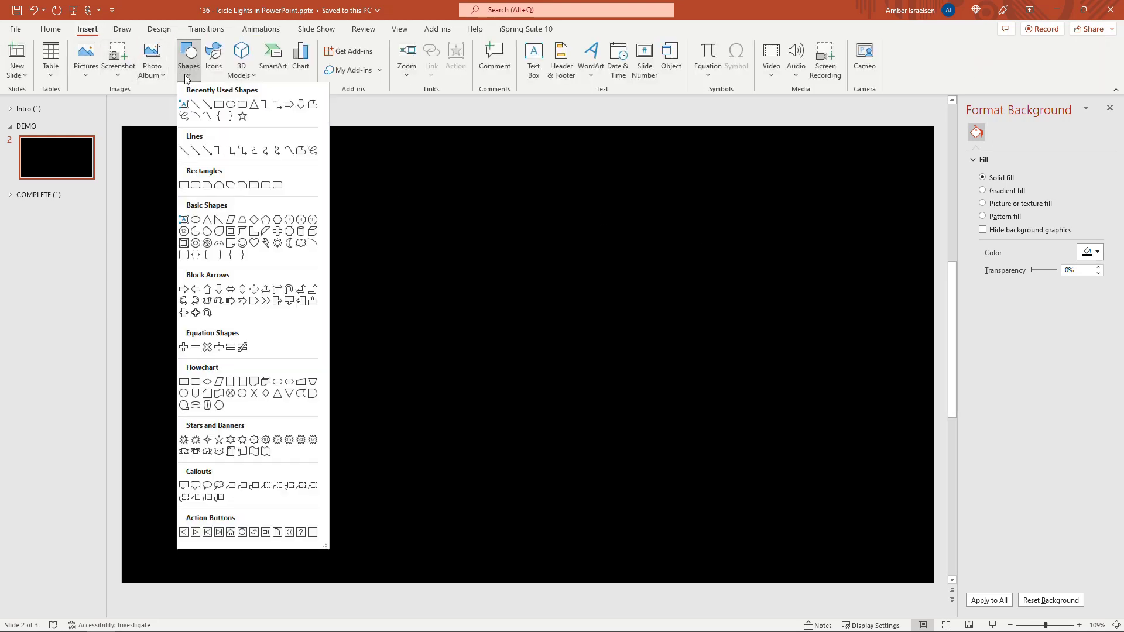
left_click(195, 223)
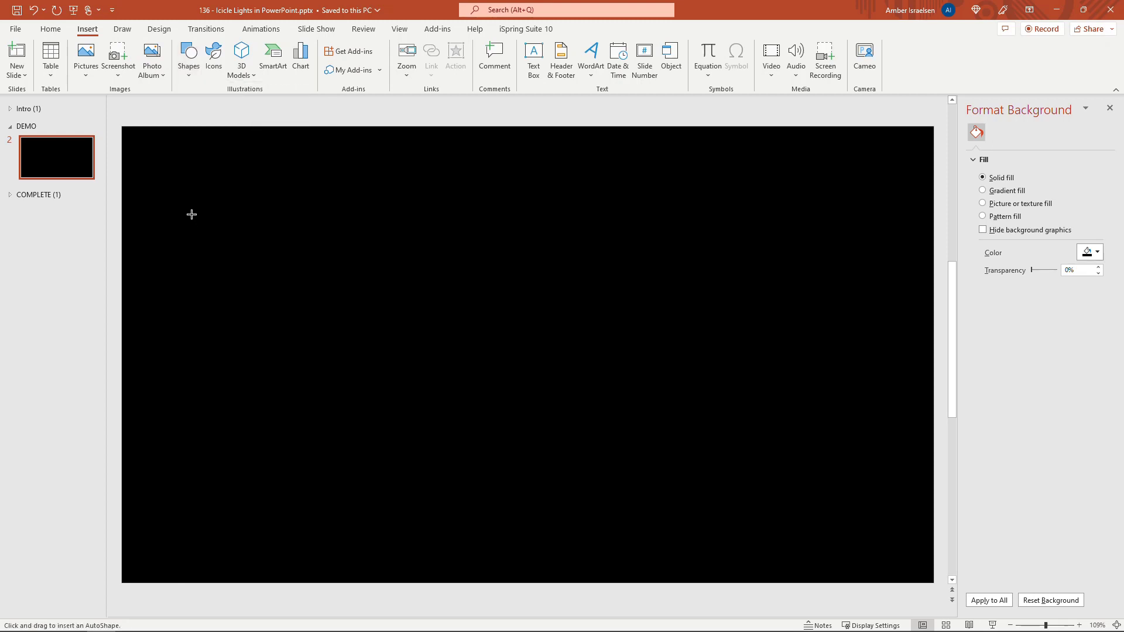
left_click_drag(191, 214, 207, 230)
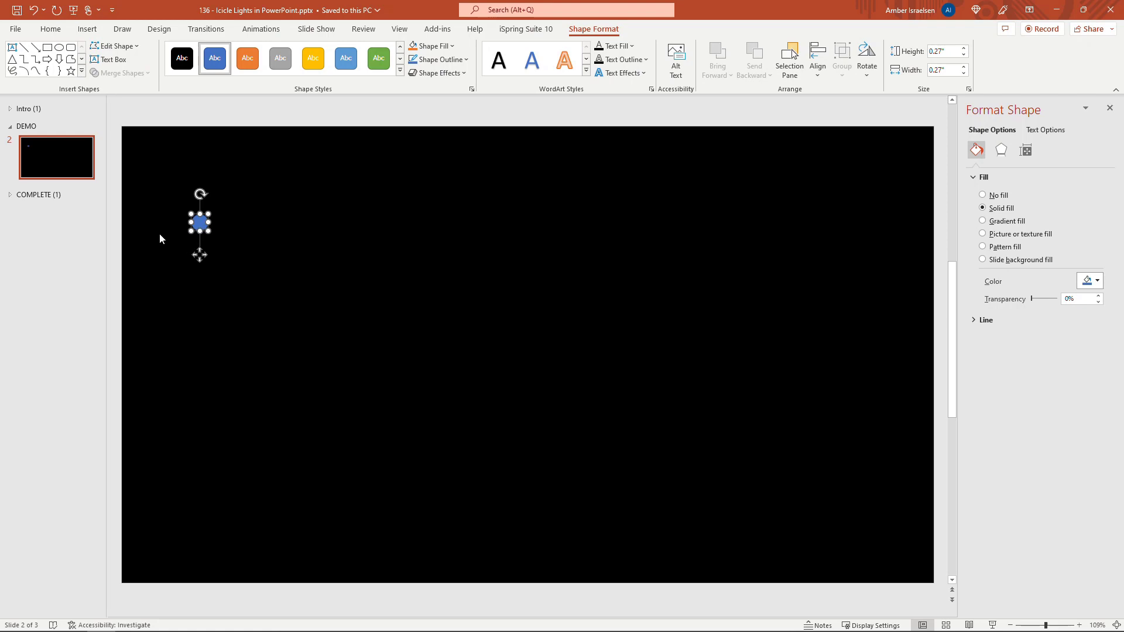
- Duplicate the circle with Ctrl+D into a diagonal chain of about two dozen copies
key("ctrl+d")
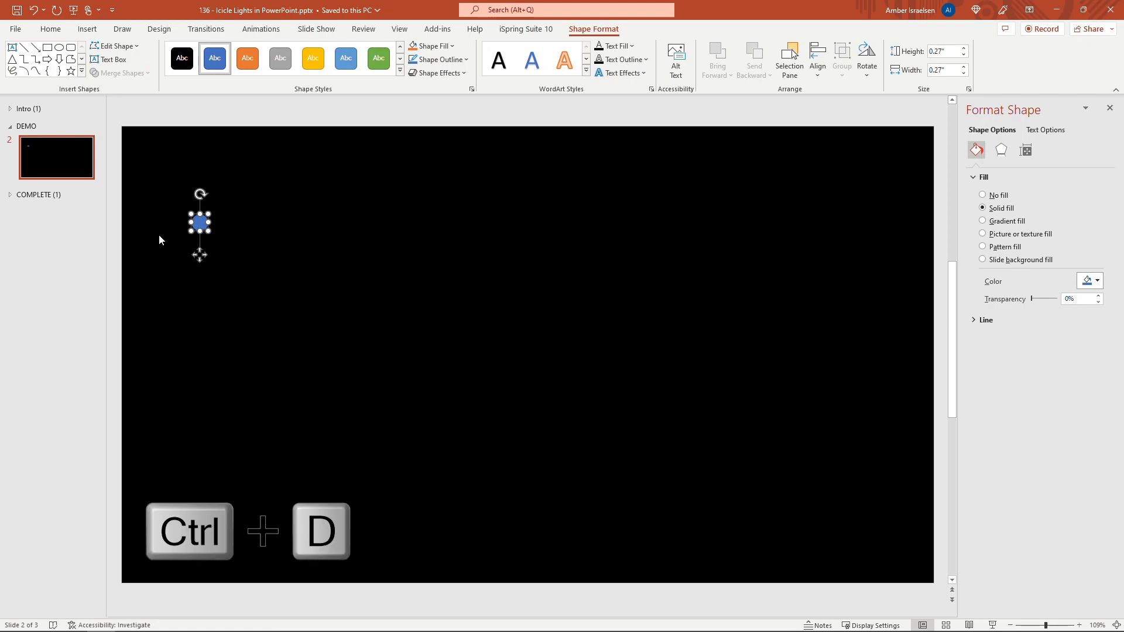
key("ctrl+d")
key("ctrl+d")
key("ctrl+d")
key("ctrl+d")
key("ctrl+d")
key("ctrl+d")
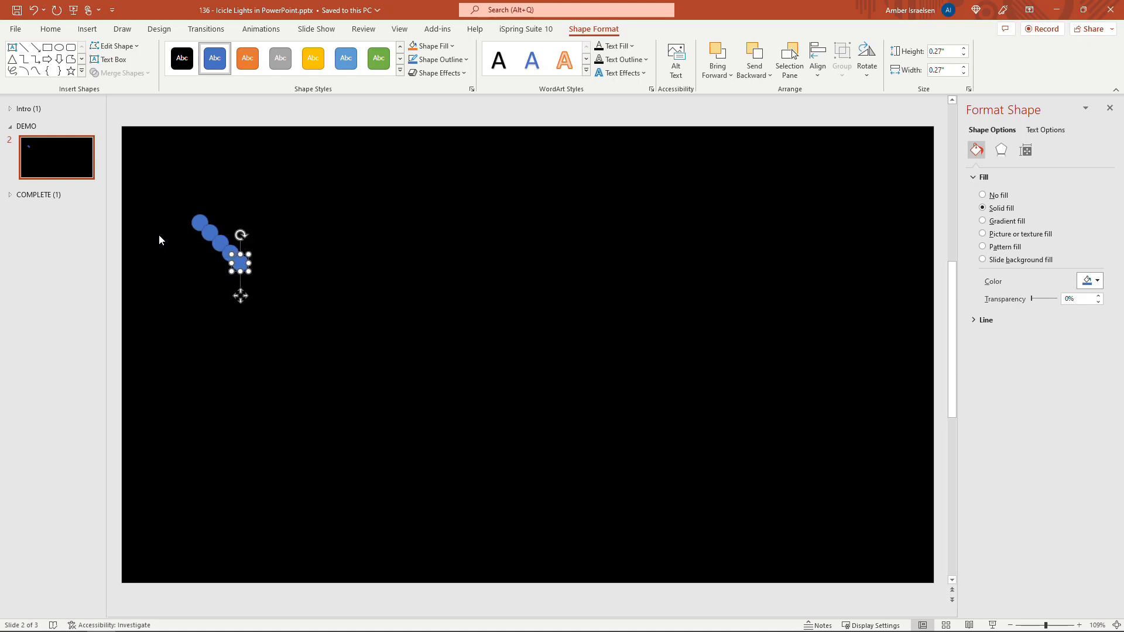
key("ctrl+d")
key("ctrl+d")
key("ctrl+d")
key("ctrl+d")
key("ctrl+d")
key("ctrl+d")
key("ctrl+d")
key("ctrl+d")
key("ctrl+d")
key("ctrl+d")
key("ctrl+d")
key("ctrl+d")
key("ctrl+d")
key("ctrl+d")
key("ctrl+d")
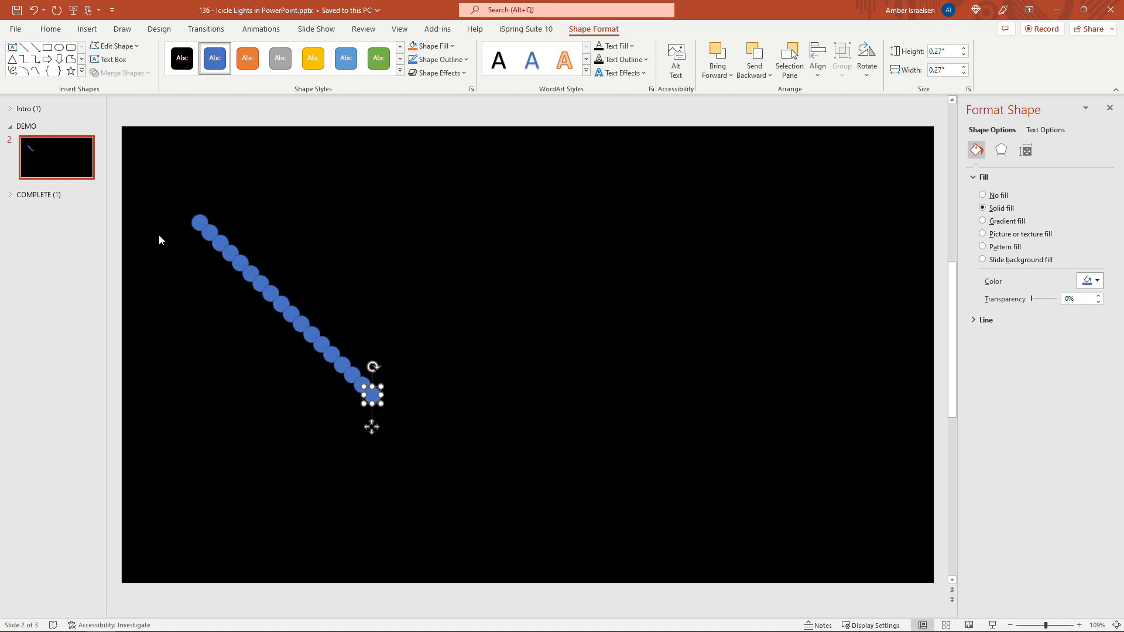
key("ctrl+d")
key("ctrl+d")
key("ctrl+d")
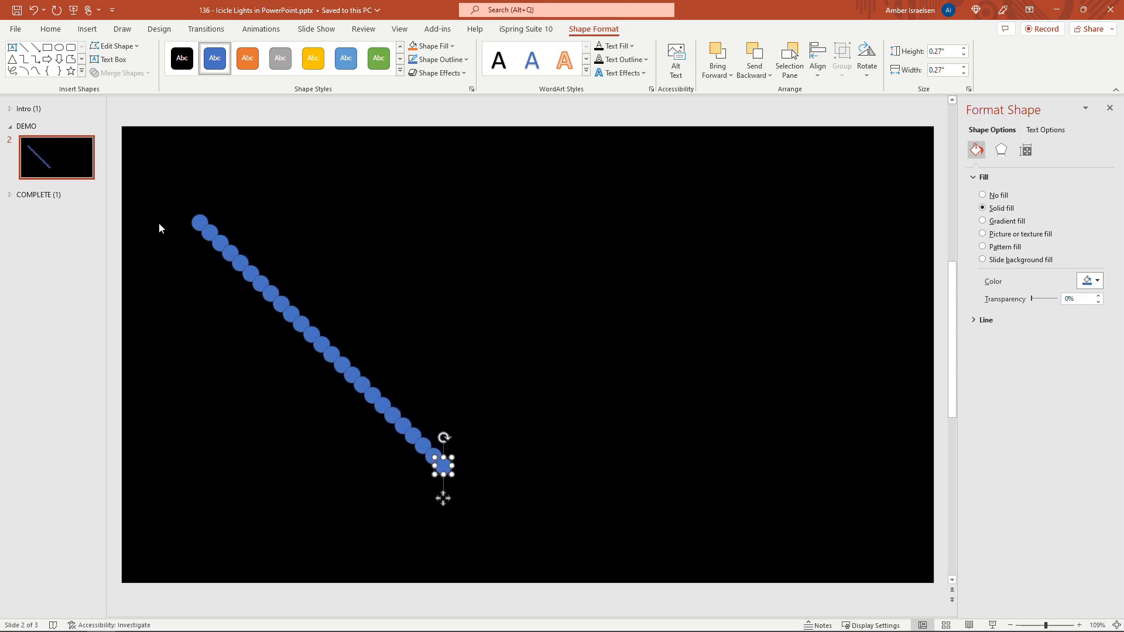
- Align all the circles along their top edges into one horizontal row
left_click_drag(161, 203, 507, 515)
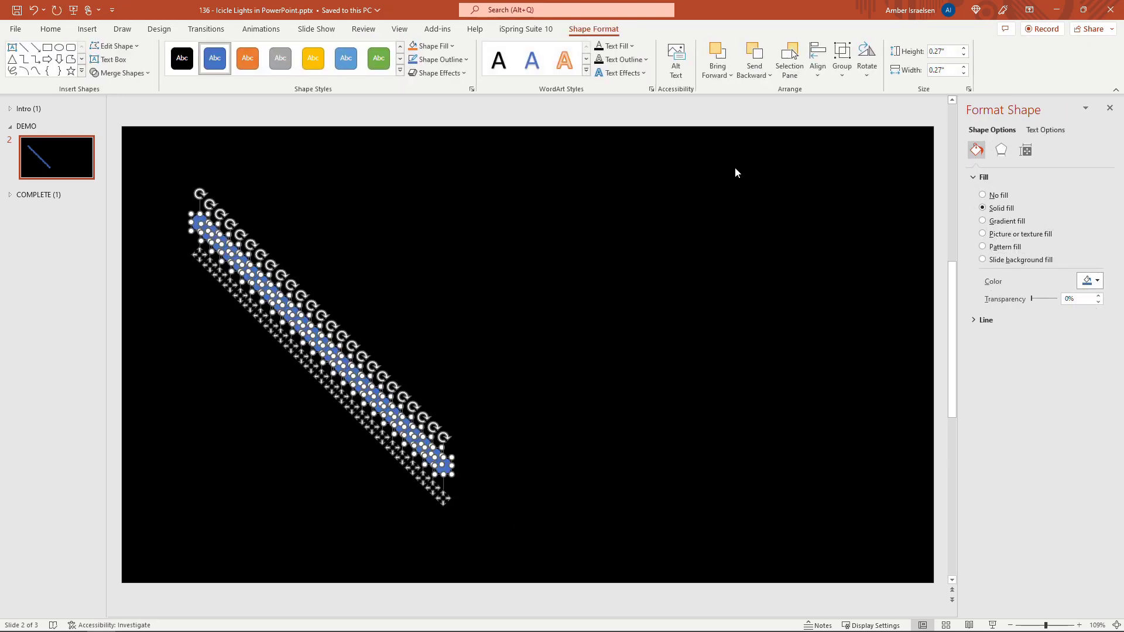
left_click(817, 75)
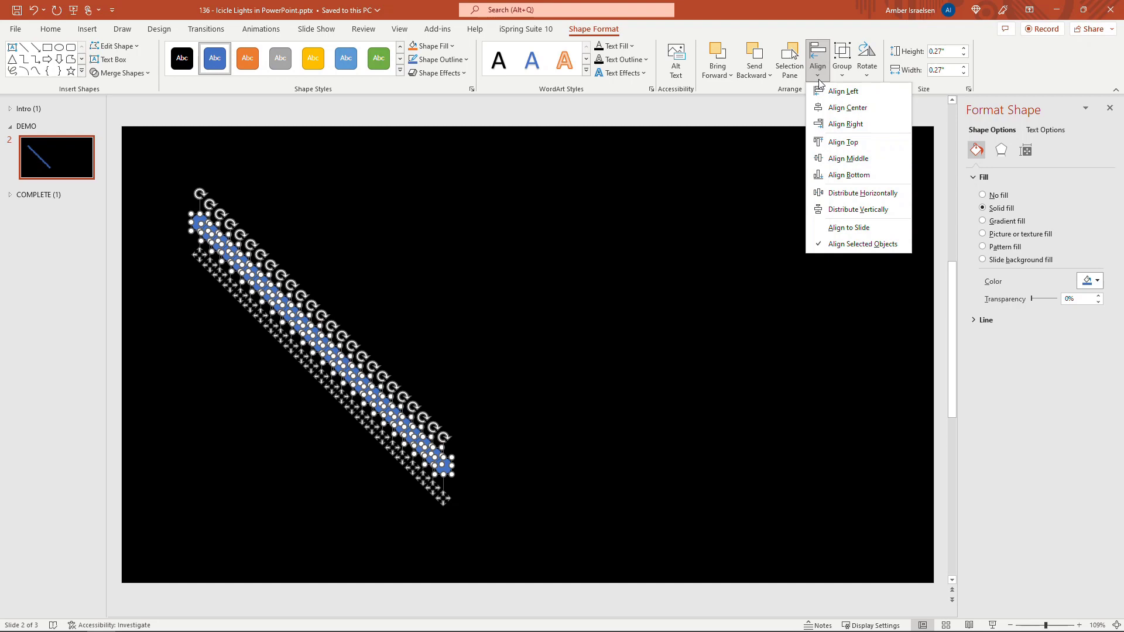
left_click(863, 146)
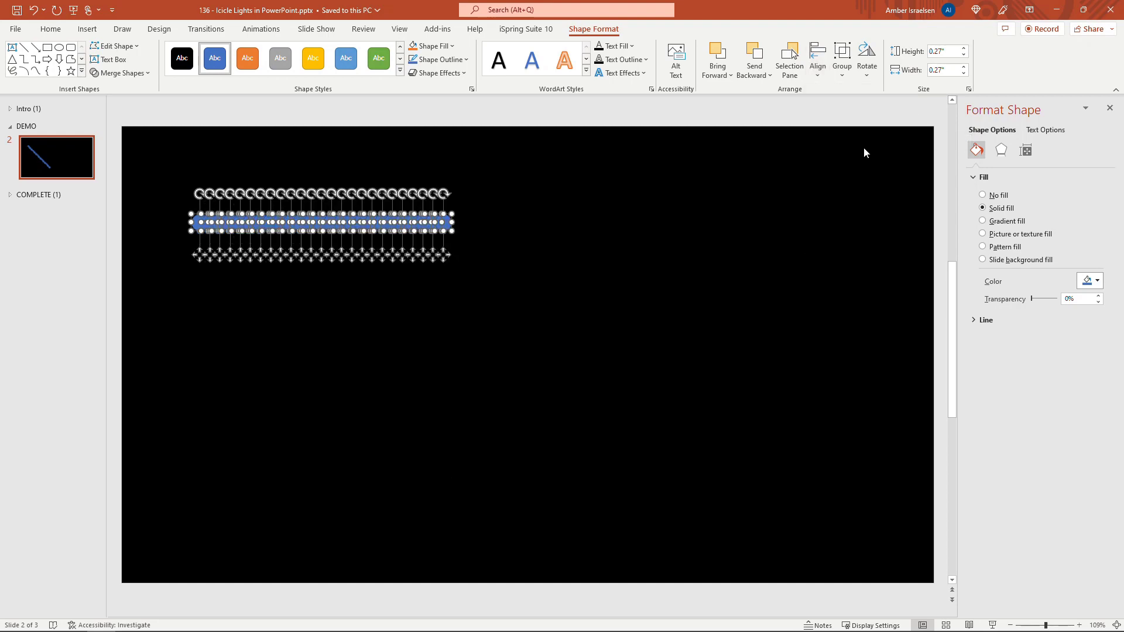
left_click(420, 316)
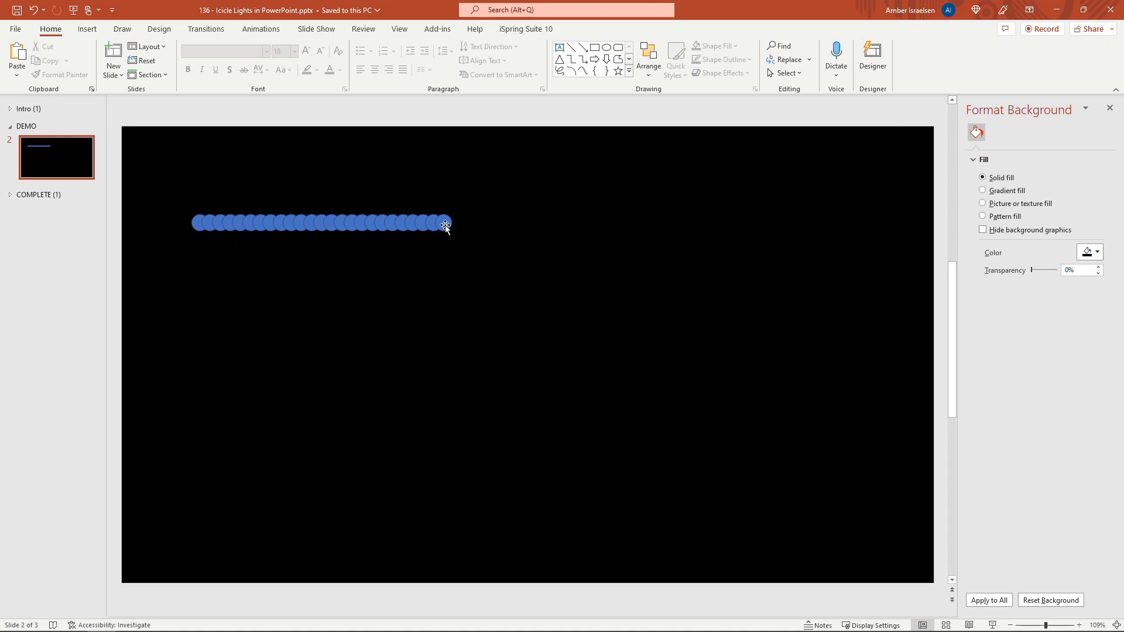
- Move the last circle to the slide's right edge and the first to the left edge
left_click_drag(446, 228, 892, 223)
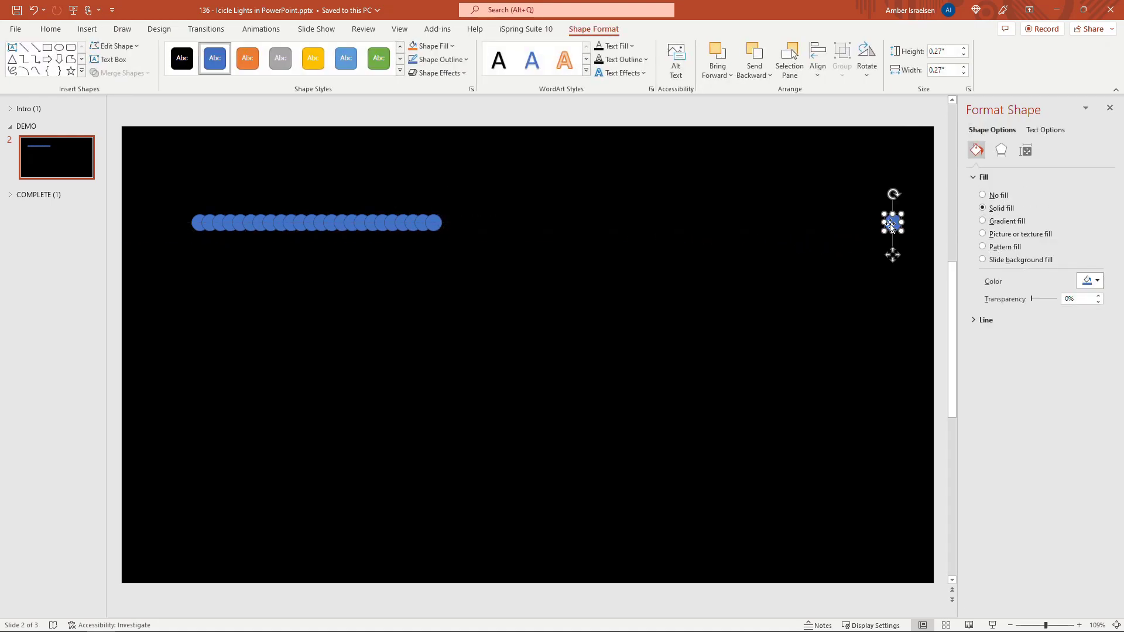
left_click(199, 223)
left_click_drag(196, 222, 917, 240)
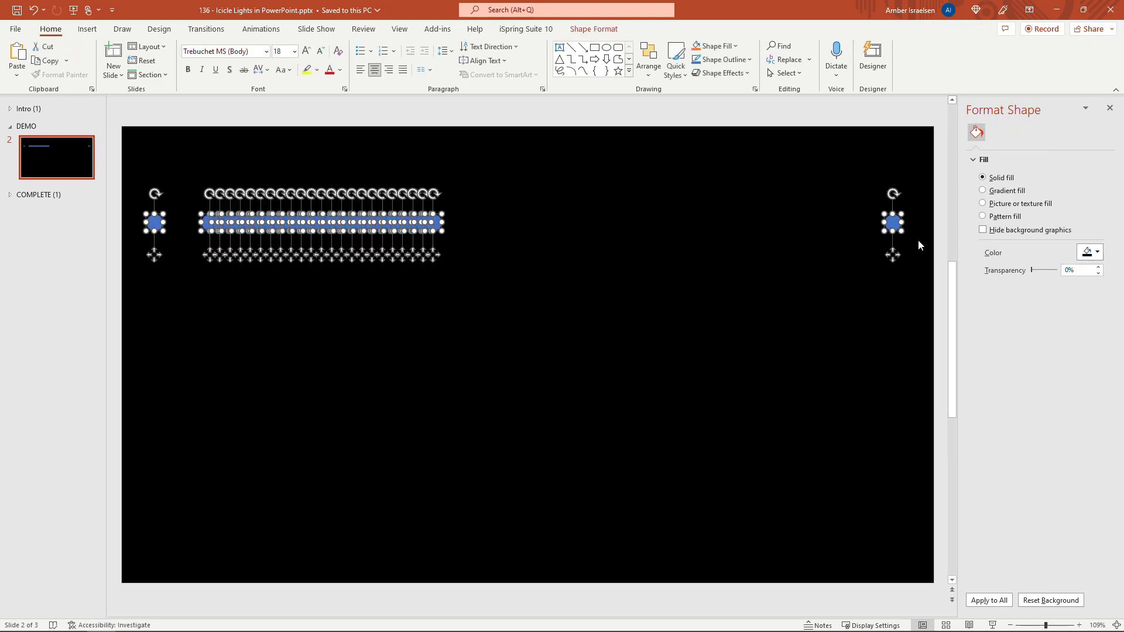
- Distribute the circles horizontally so they are evenly spaced across the slide
left_click(649, 59)
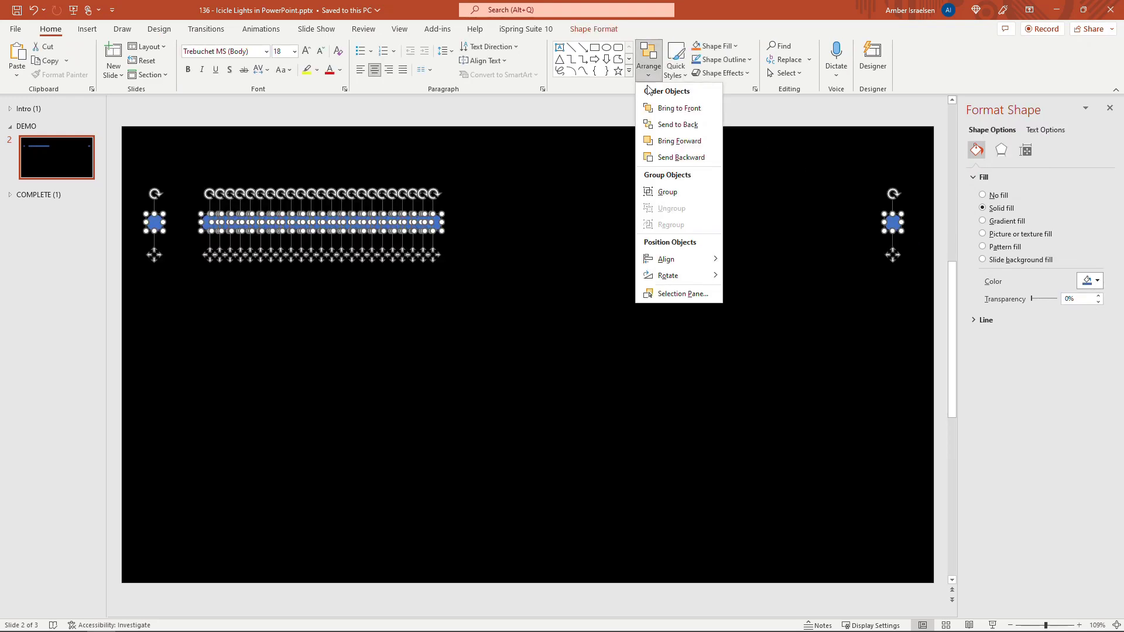
mouse_move(693, 261)
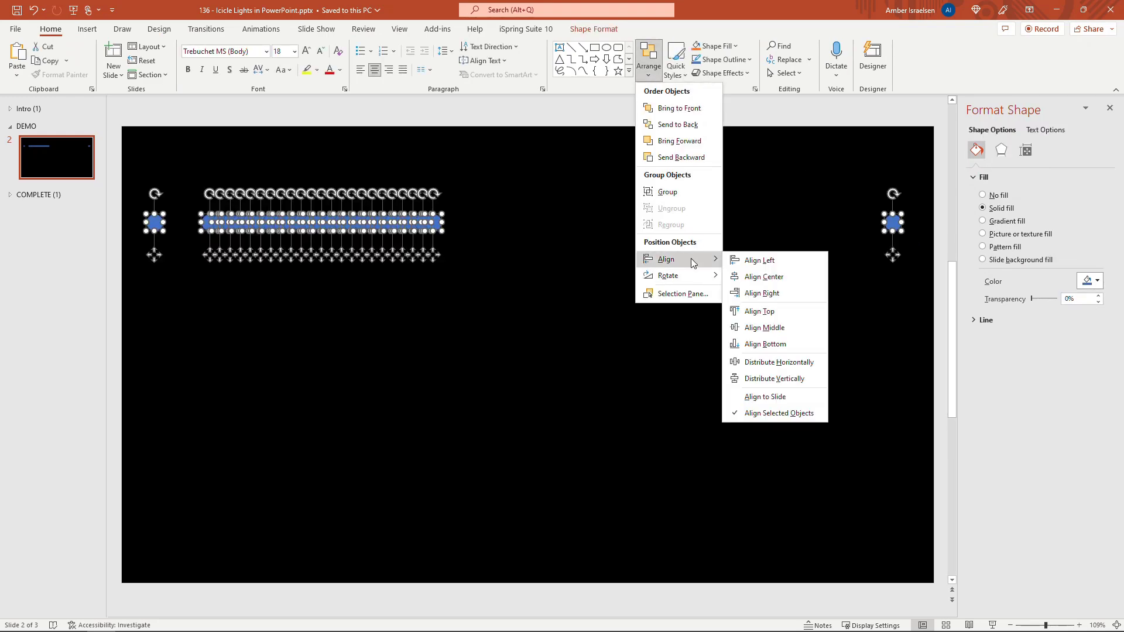
left_click(781, 362)
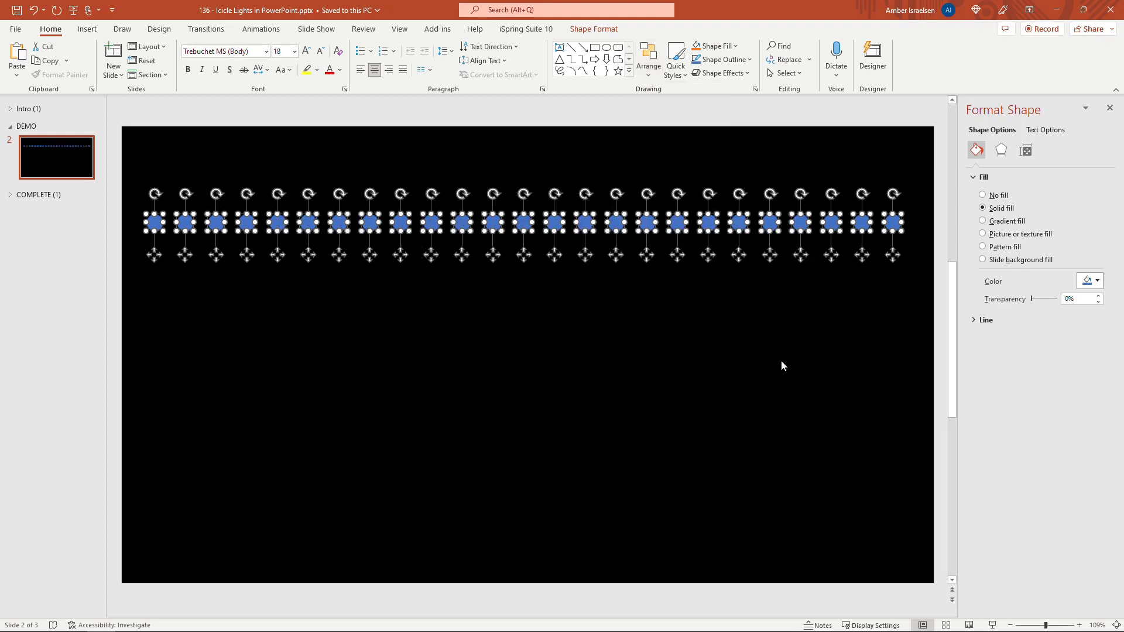
left_click(747, 362)
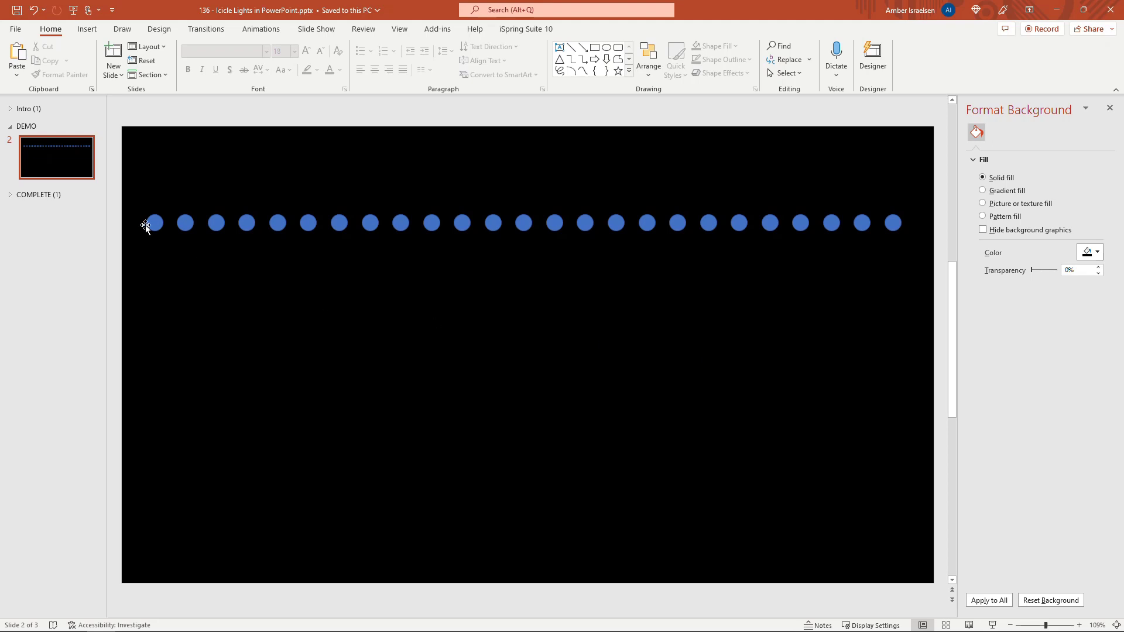
- Duplicate the whole row of circles and place the copy just below the original
left_click_drag(132, 199, 921, 254)
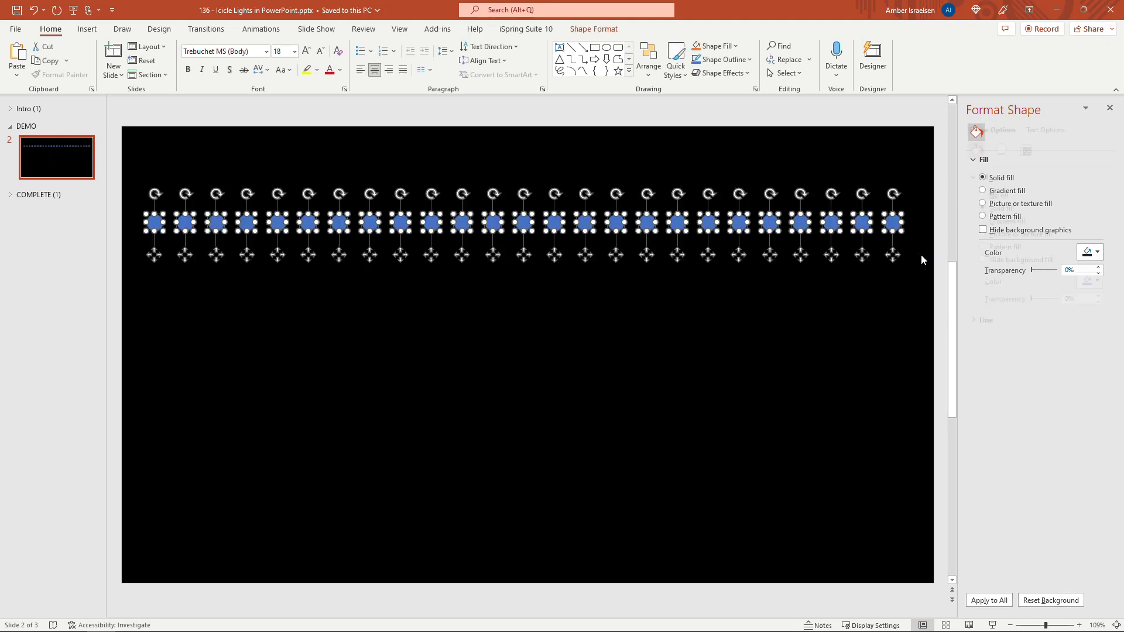
key("ctrl+d")
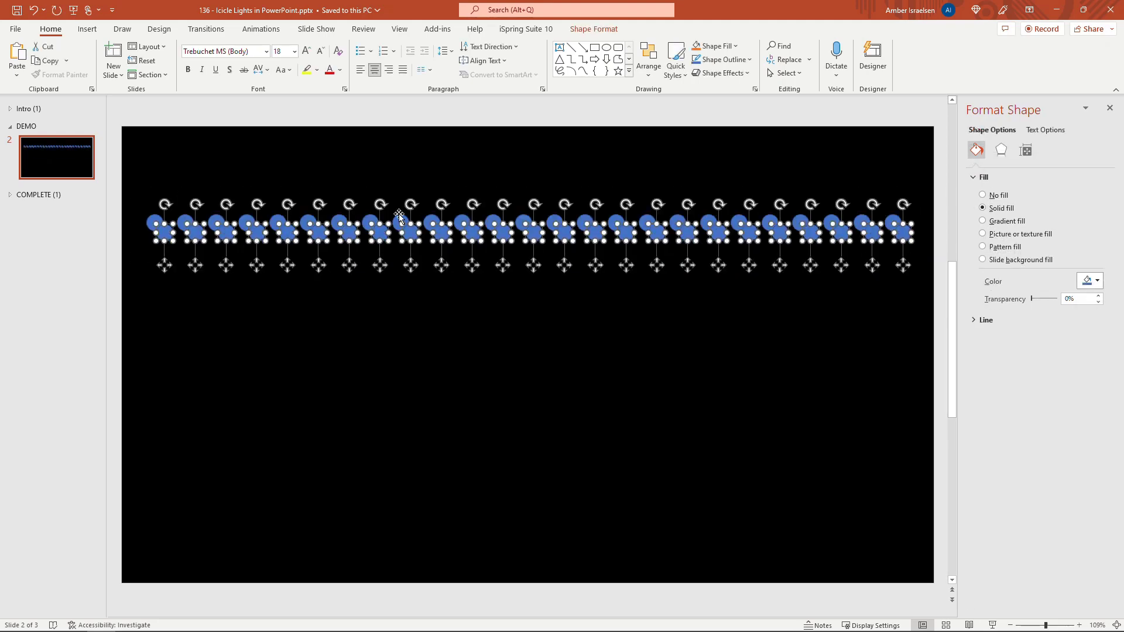
left_click_drag(319, 235, 307, 282)
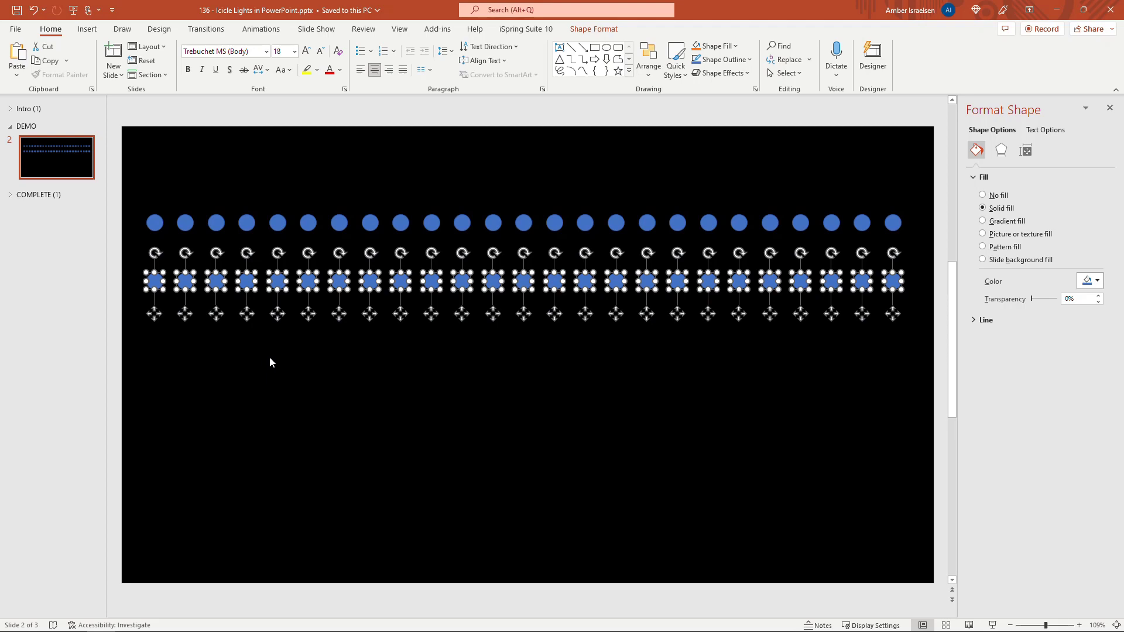
- Fill the copied row with pale yellow FFFF85 (RGB 255, 255, 133)
left_click(735, 46)
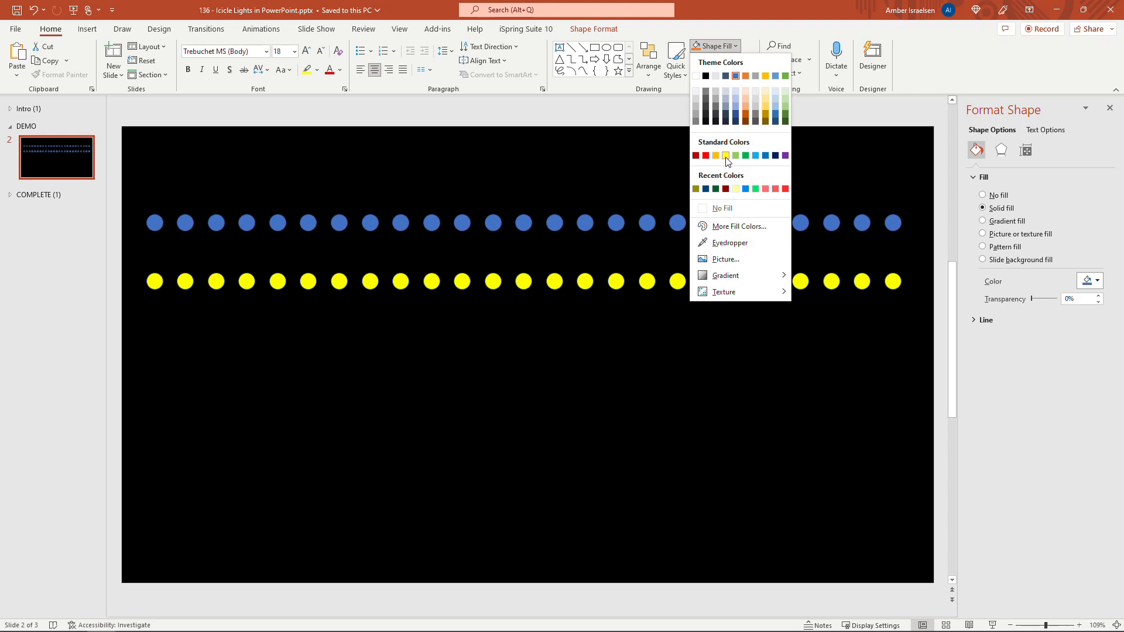
left_click(725, 156)
left_click(737, 46)
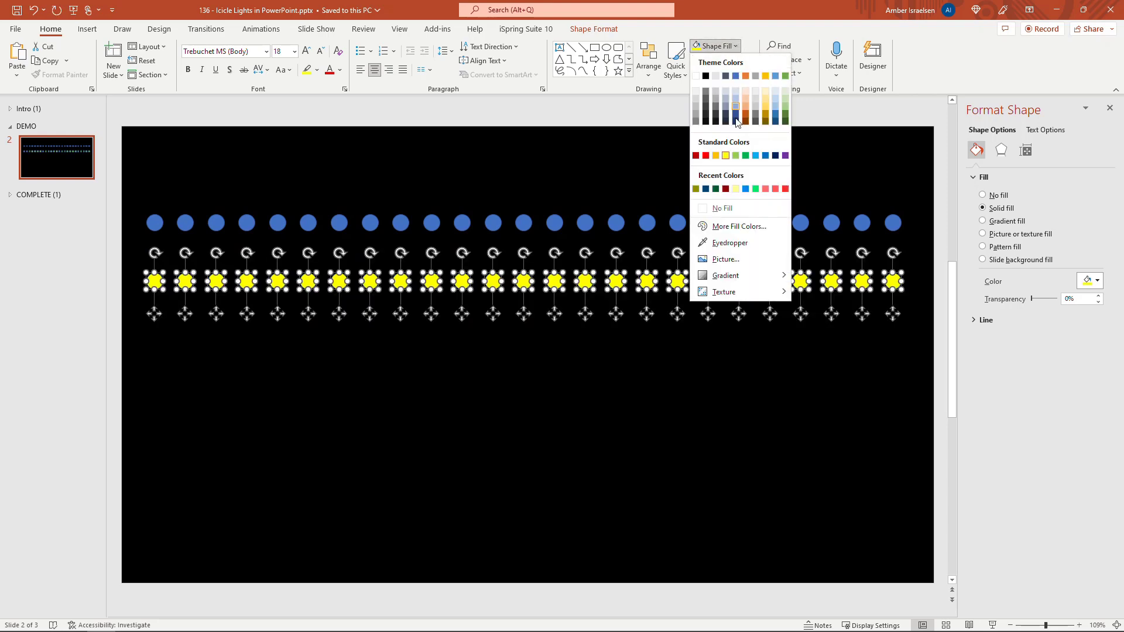
left_click(739, 226)
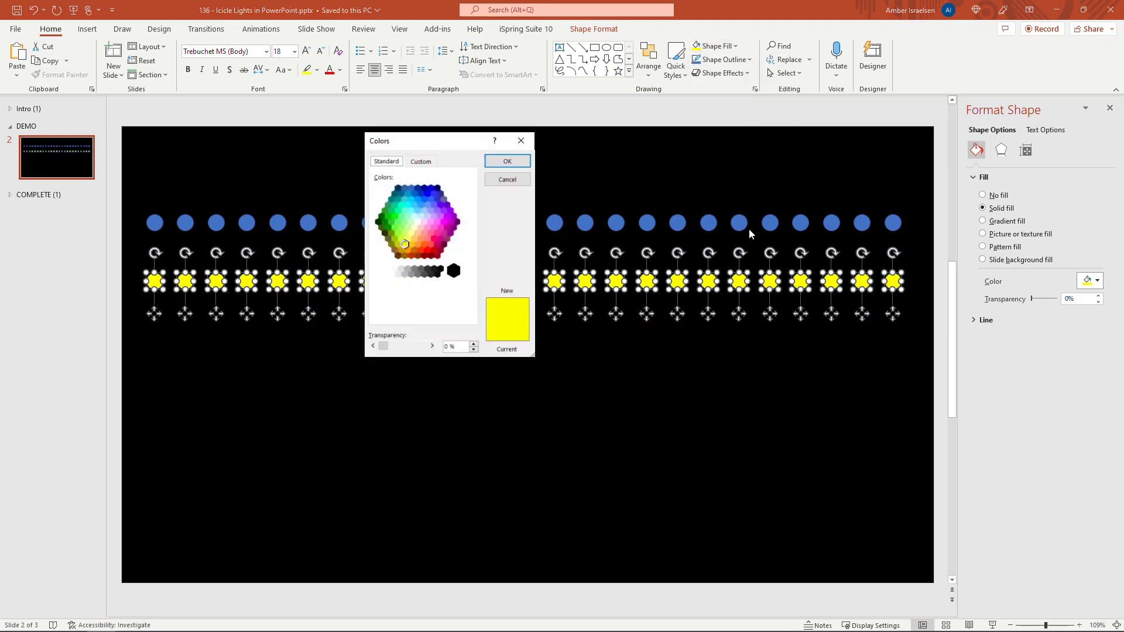
left_click(427, 163)
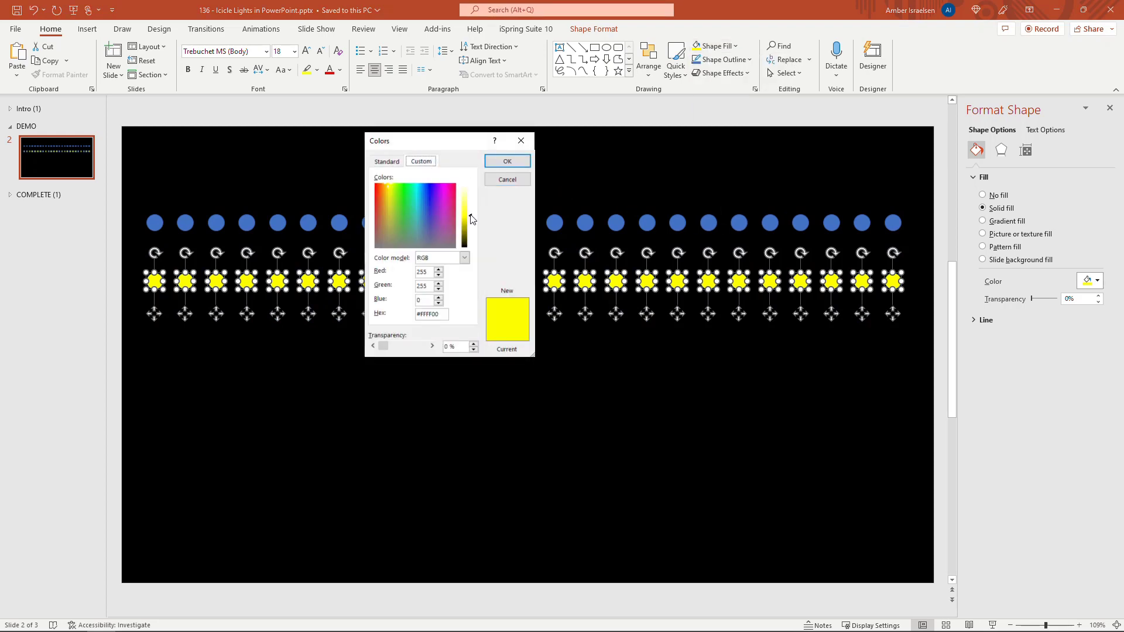
left_click_drag(471, 212, 471, 203)
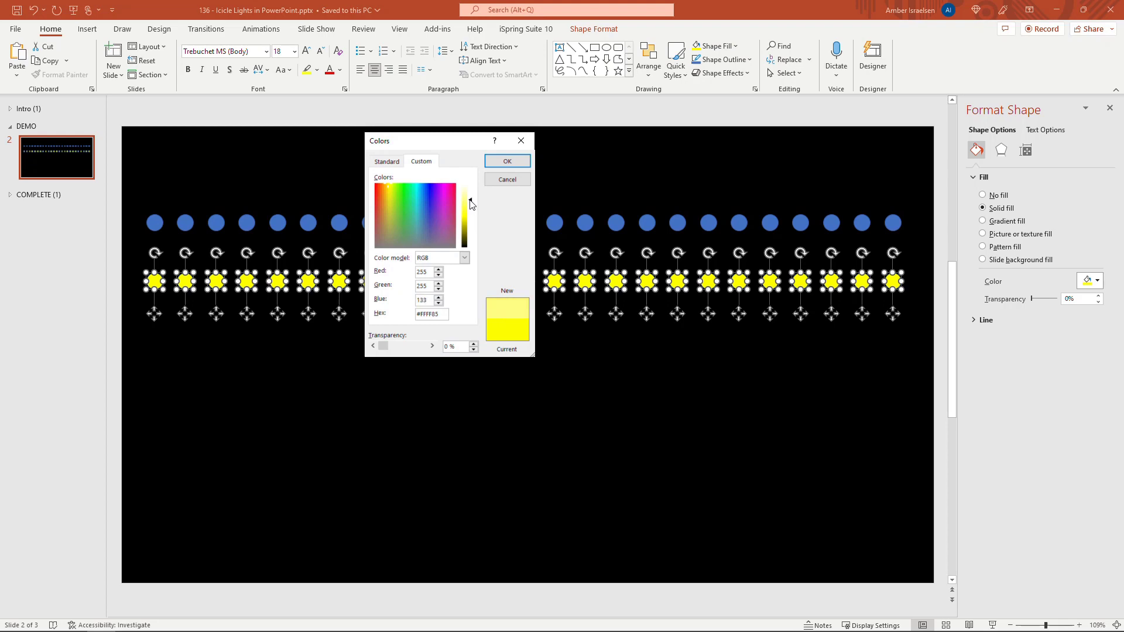
left_click(503, 163)
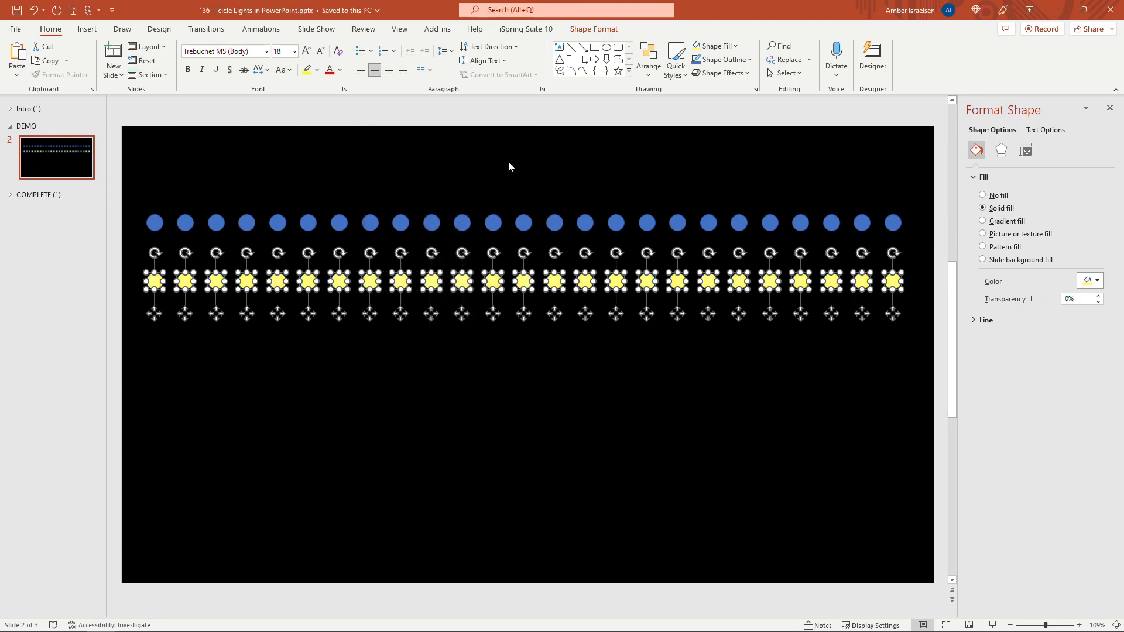
- Remove the yellow lights' outline and give them a custom yellow glow
left_click(748, 60)
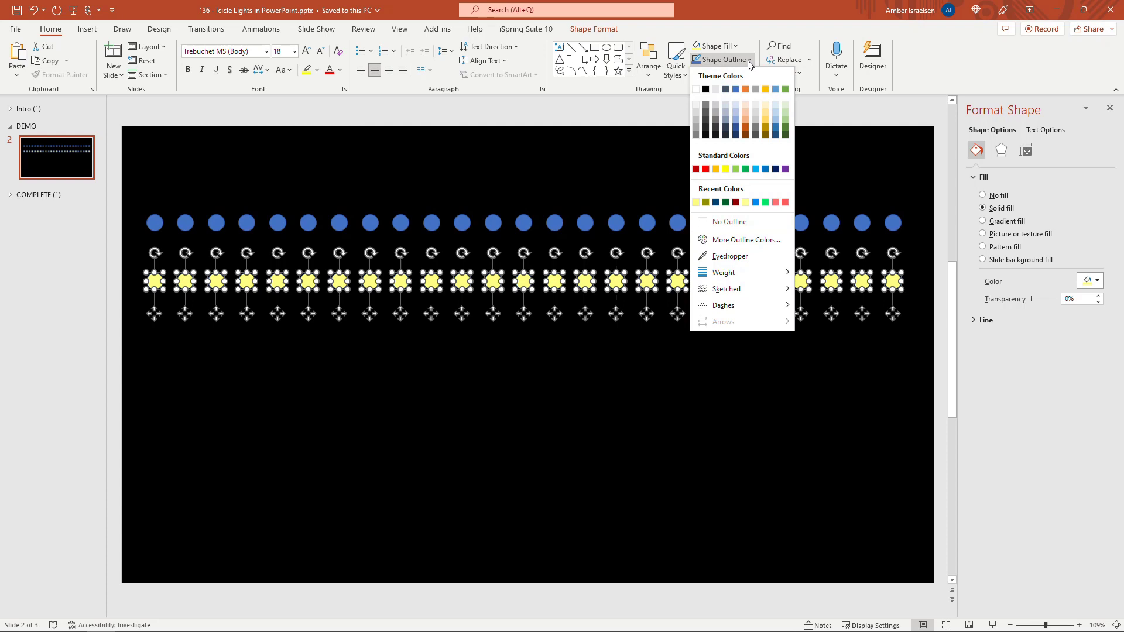
left_click(732, 222)
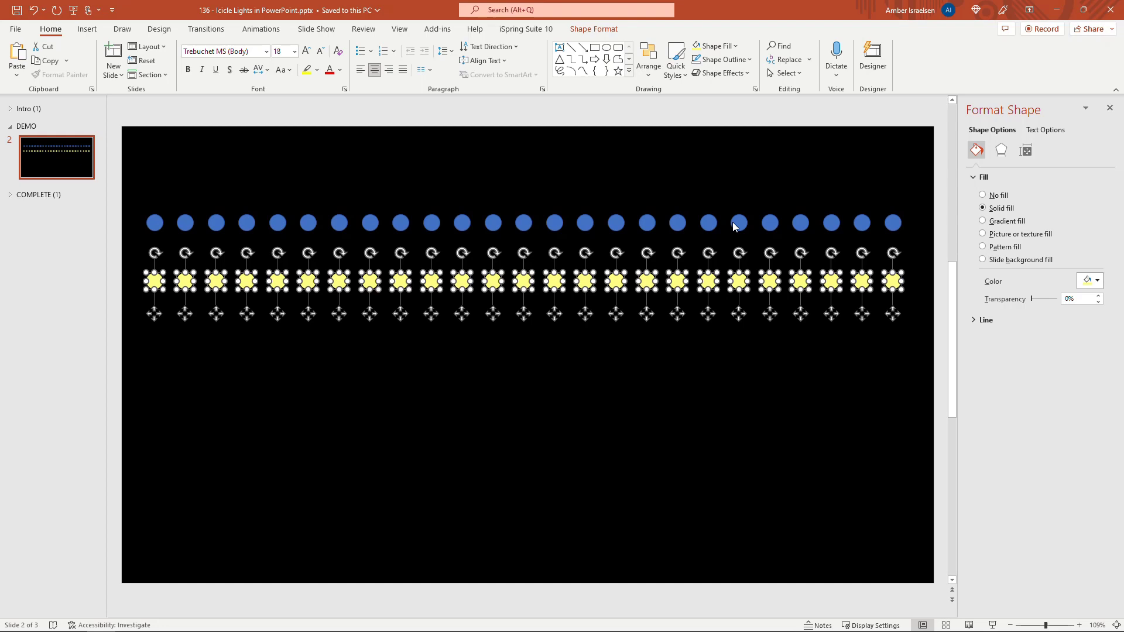
left_click(740, 76)
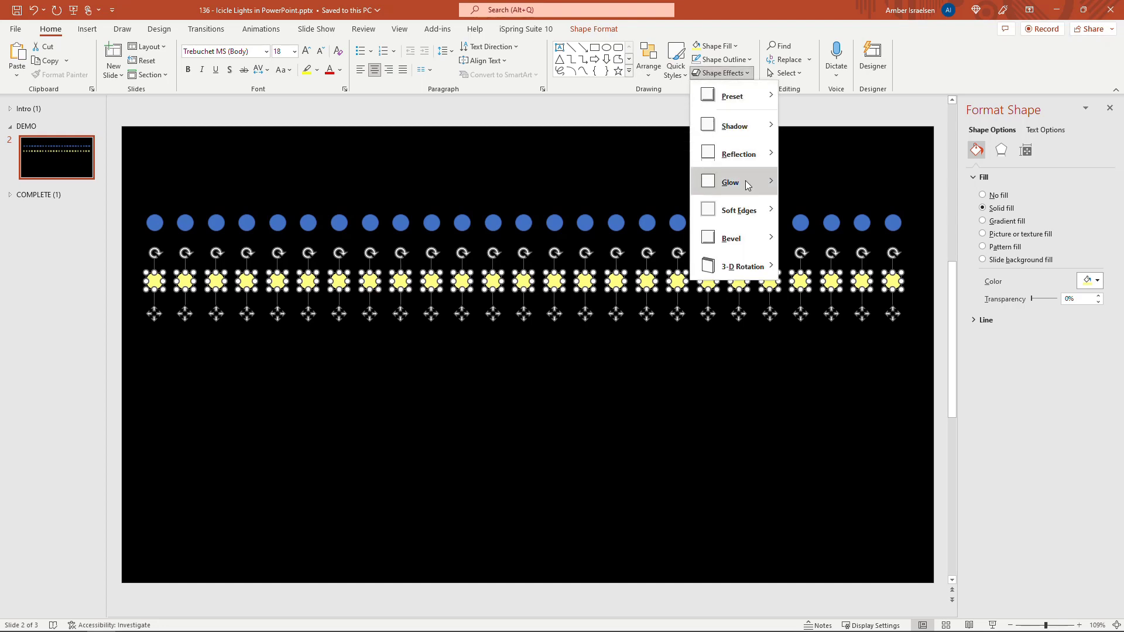
mouse_move(747, 185)
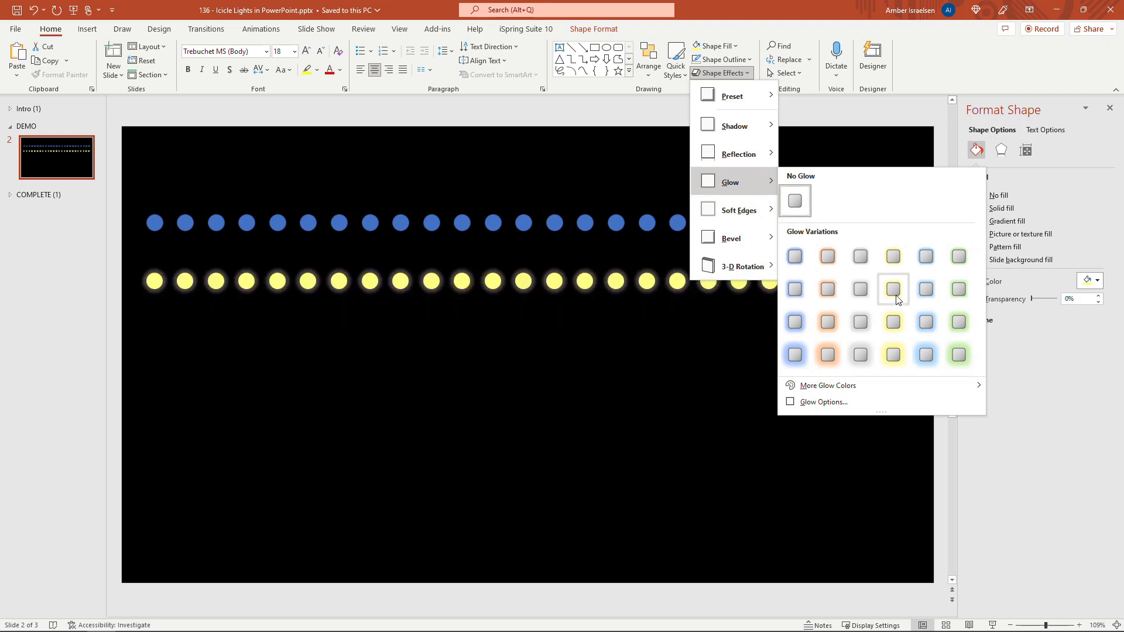
left_click(822, 402)
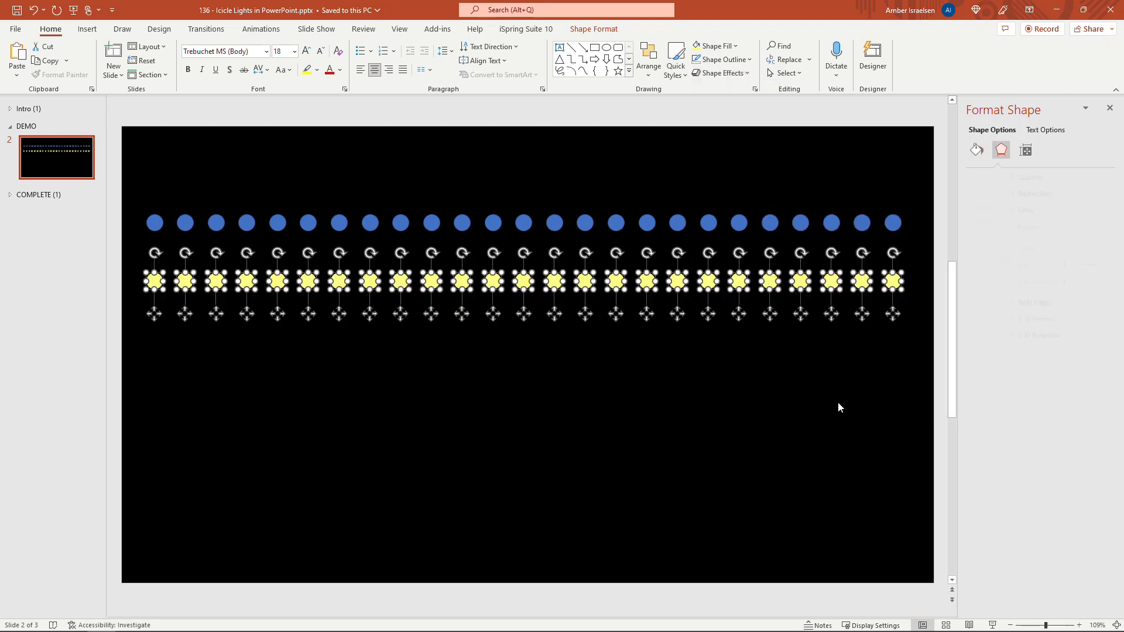
left_click(1095, 250)
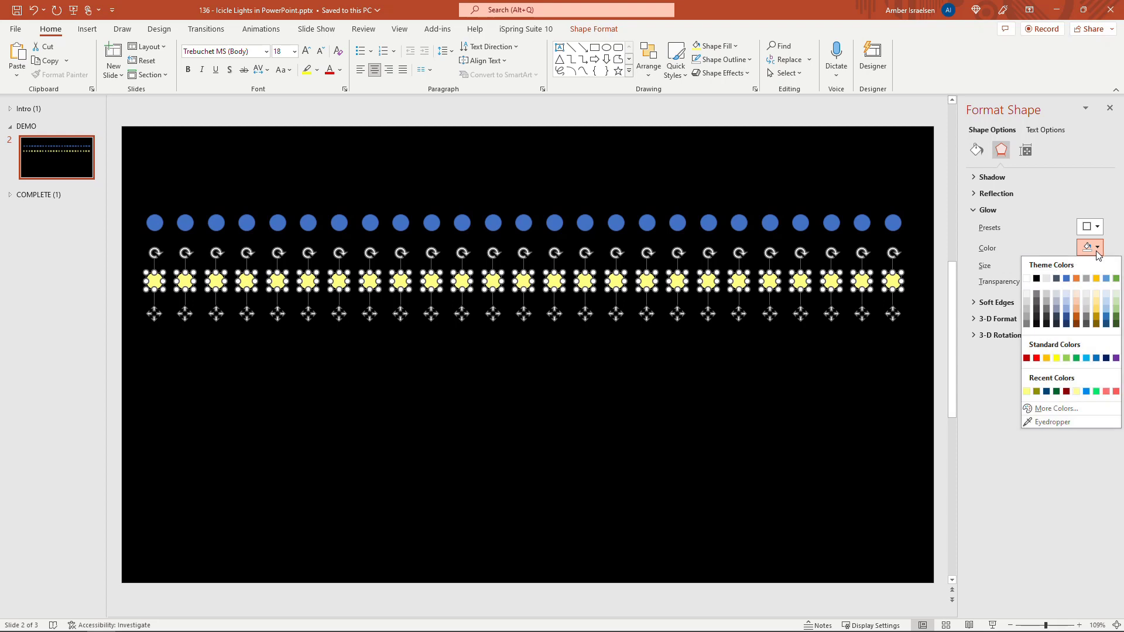
left_click(1056, 358)
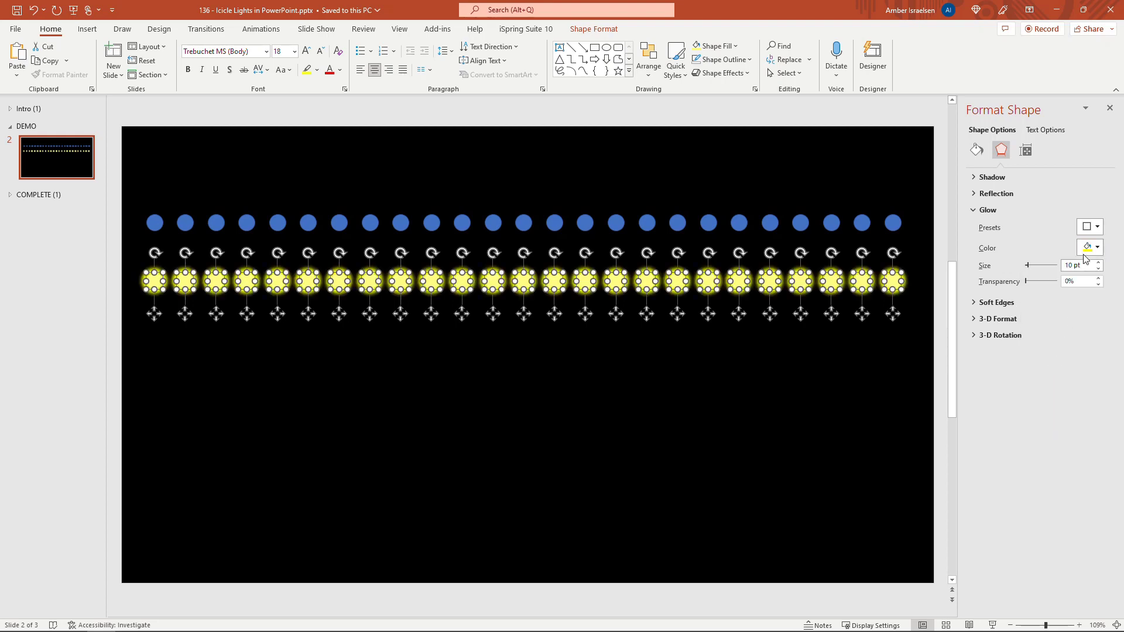
left_click(1096, 248)
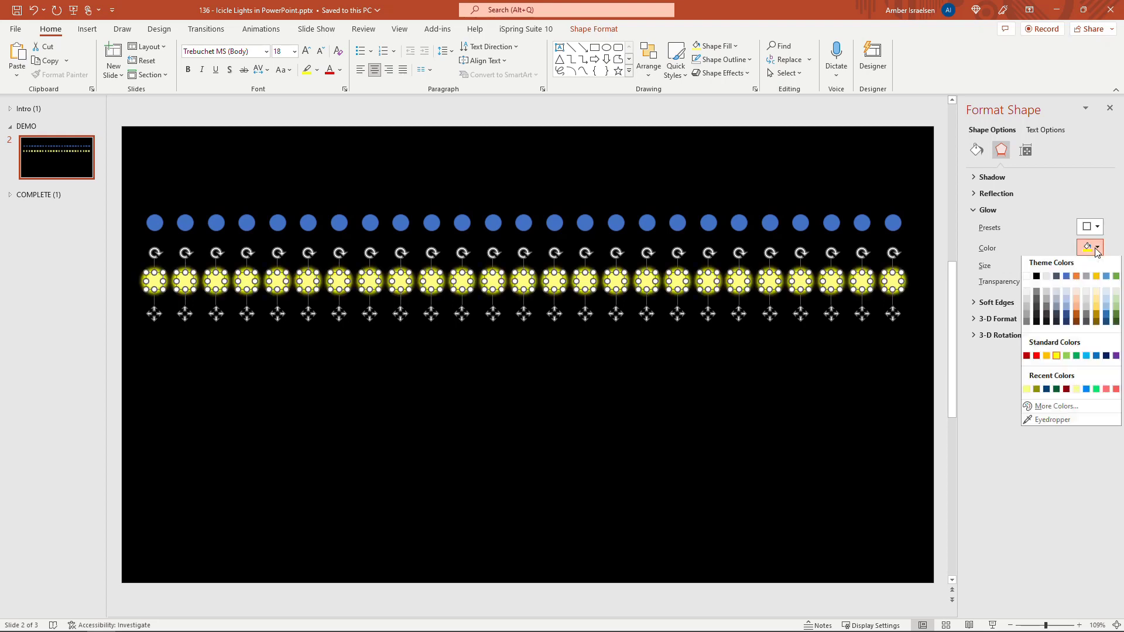
left_click(1057, 409)
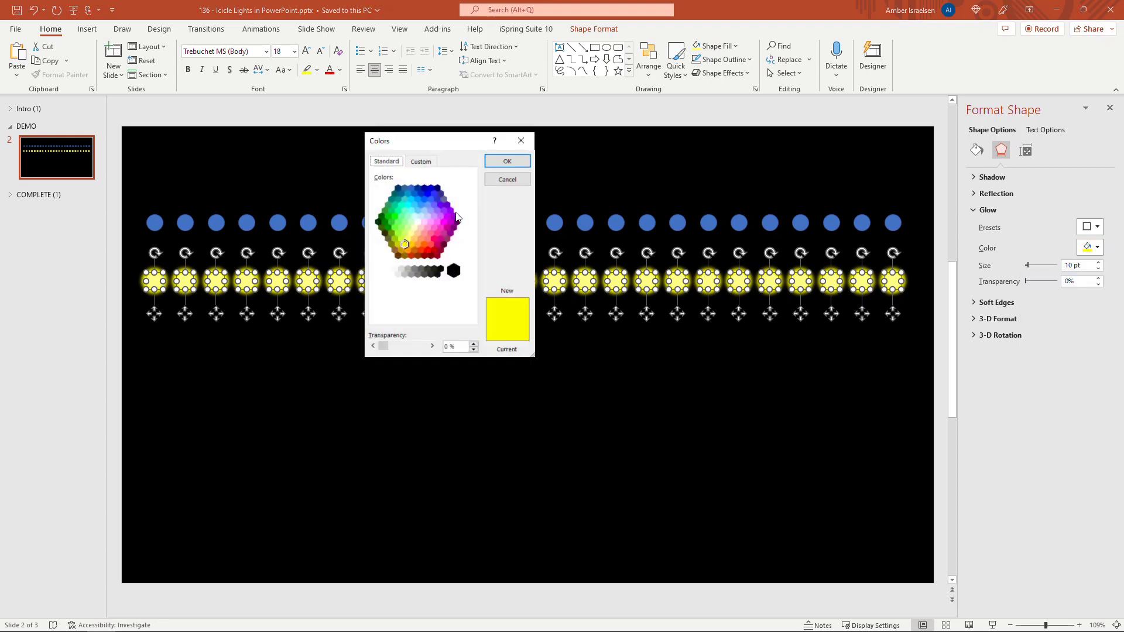
left_click(421, 161)
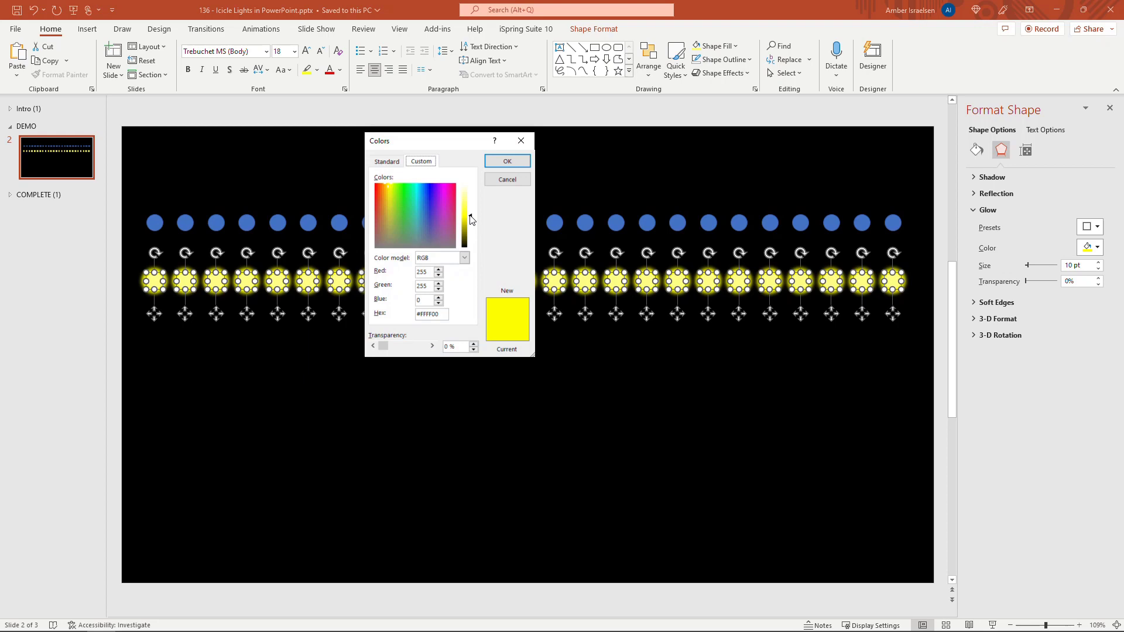
left_click_drag(470, 215, 470, 217)
left_click(492, 161)
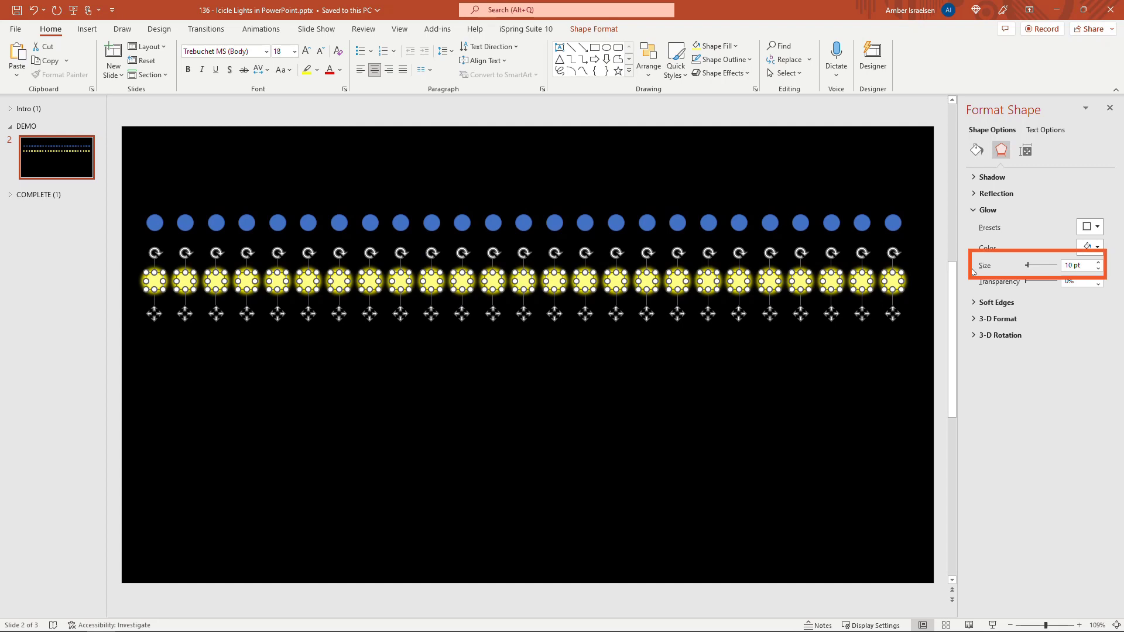
- Adjust the glow size, trying 5 pt and 18 pt before settling on 9 pt
left_click(1099, 270)
left_click(1098, 270)
left_click(1098, 270)
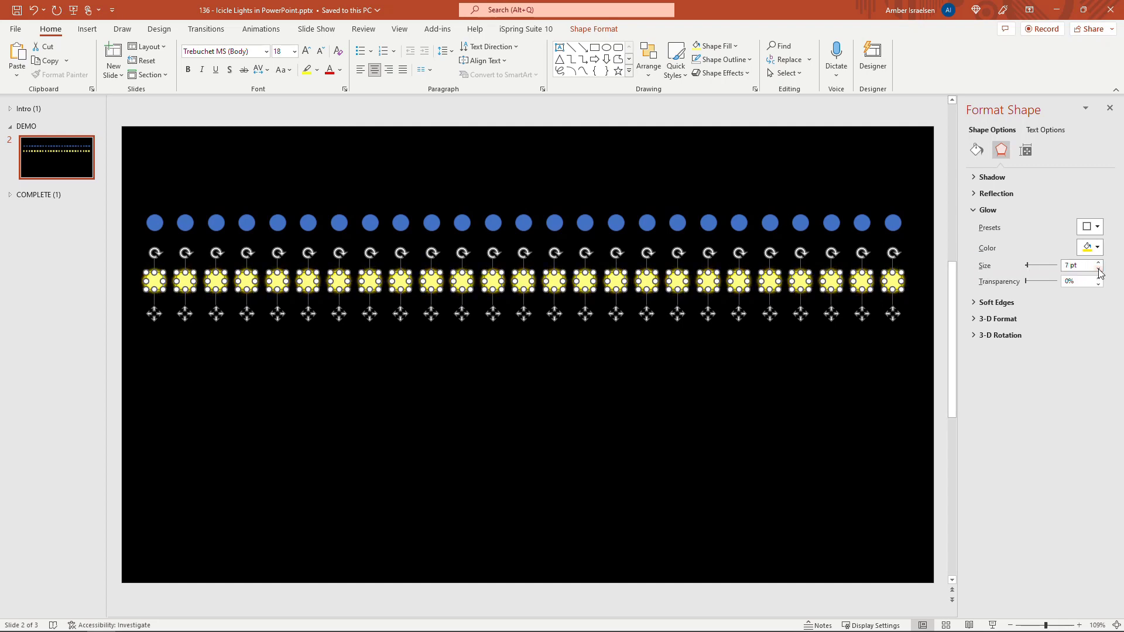
left_click(1098, 270)
left_click(1099, 270)
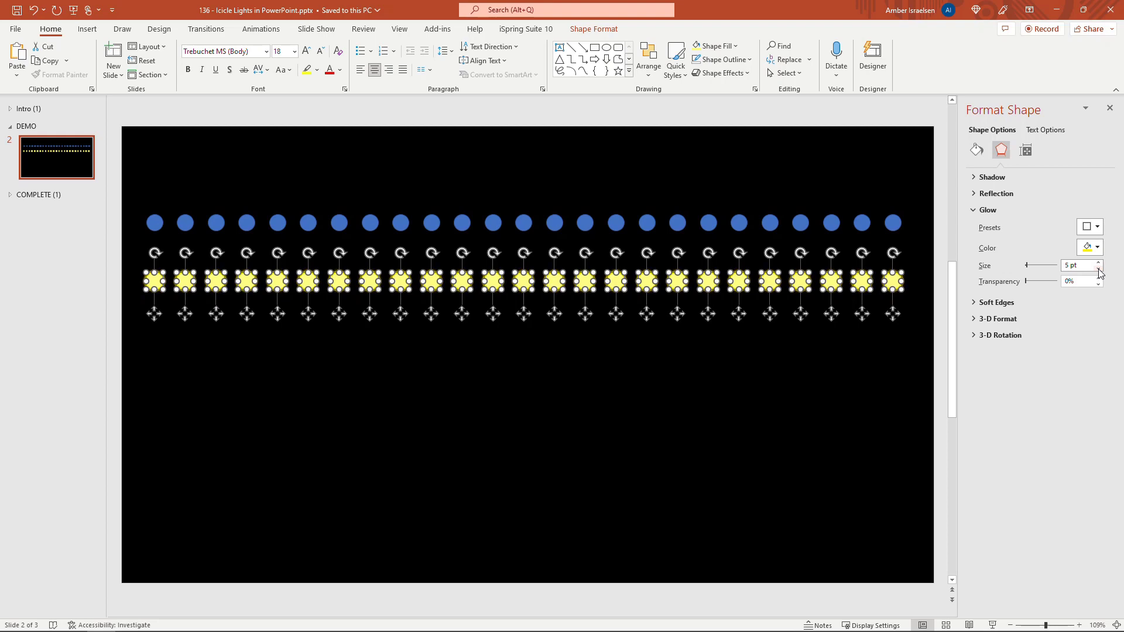
left_click(1099, 262)
left_click(1098, 262)
left_click(1098, 263)
left_click(1098, 263)
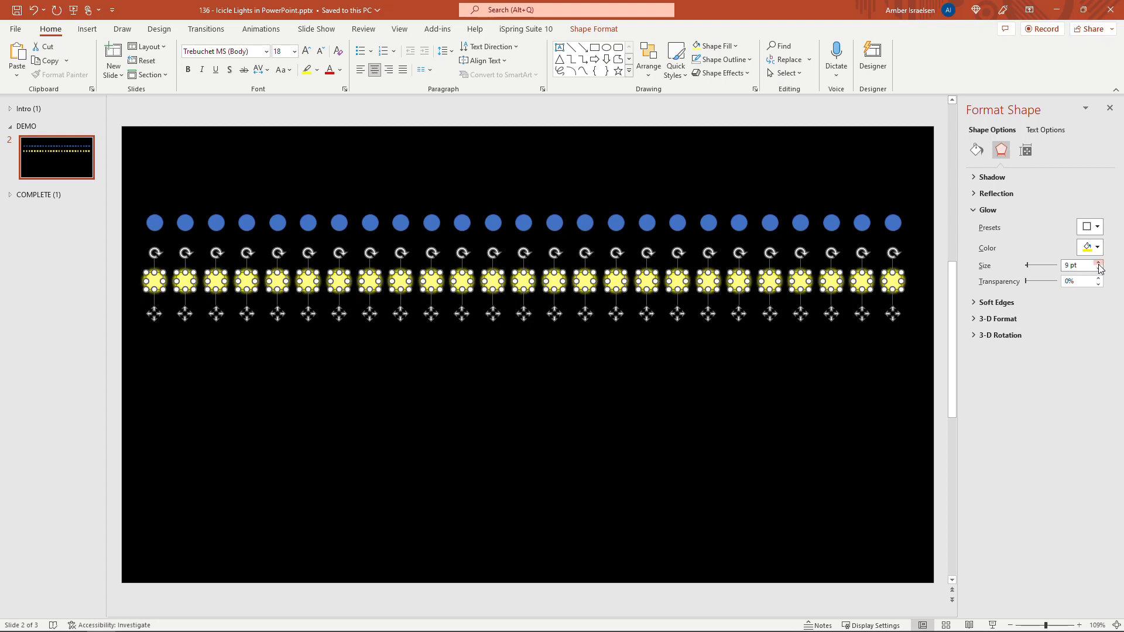
double_click(1098, 263)
double_click(1098, 262)
double_click(1099, 263)
double_click(1098, 263)
left_click(1098, 262)
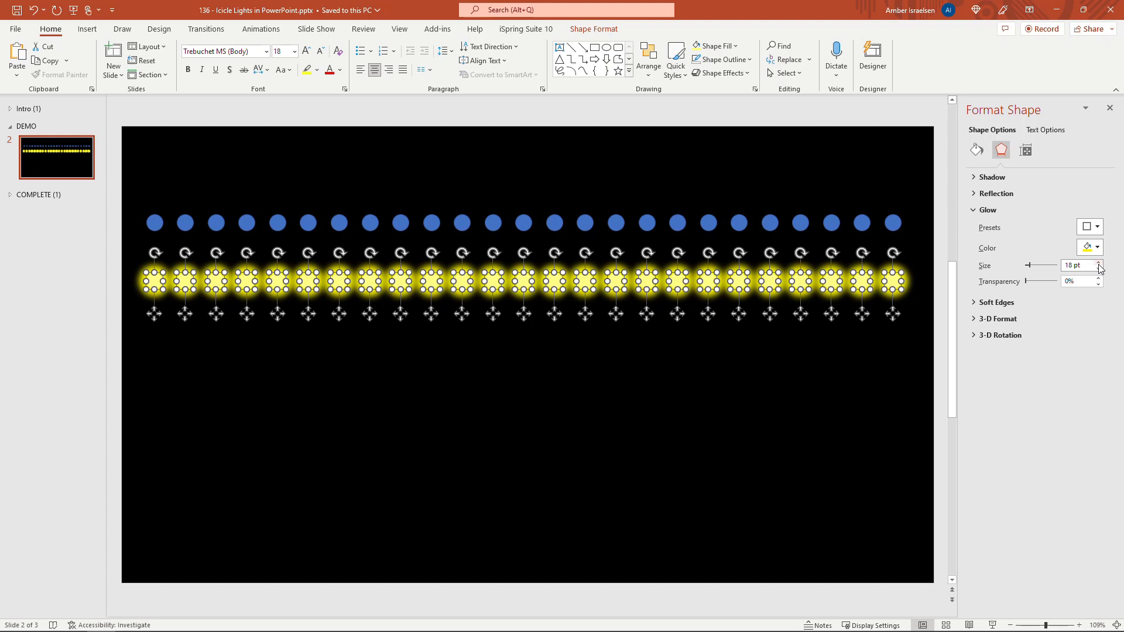
left_click(1098, 270)
double_click(1098, 270)
double_click(1098, 269)
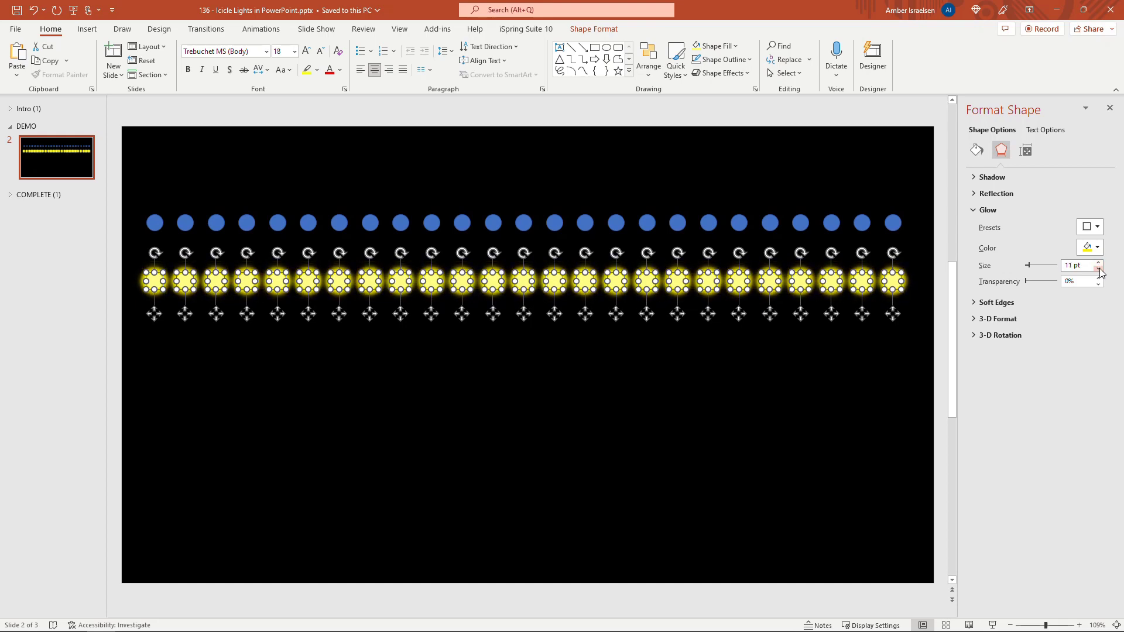
double_click(1098, 269)
double_click(1098, 269)
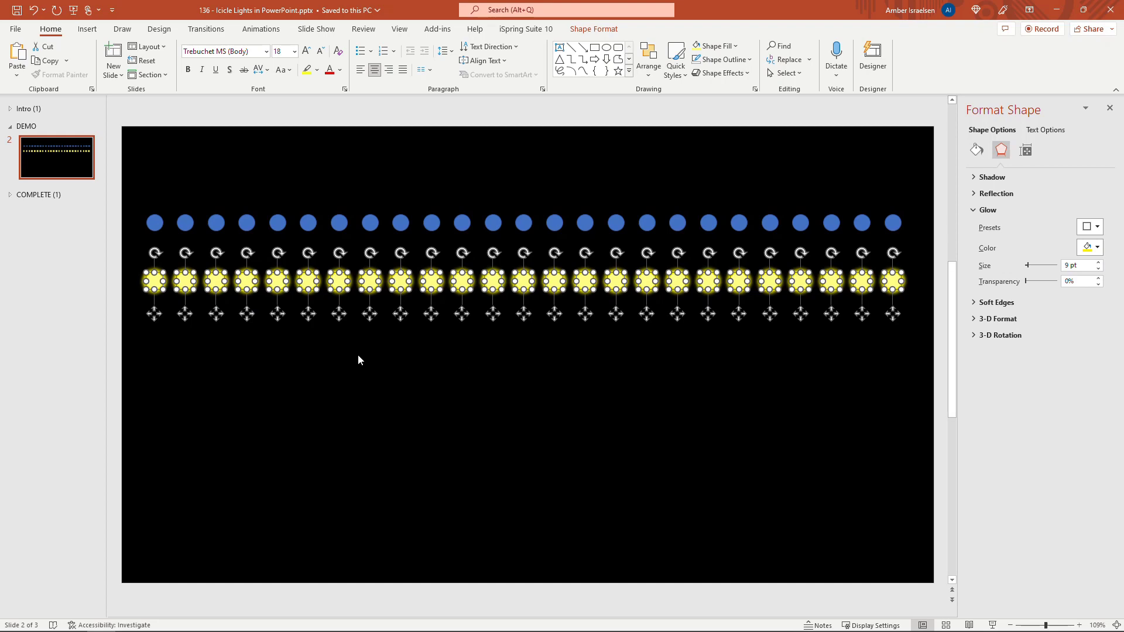
- Fill the upper row of blue circles with dark olive #959200
left_click(169, 351)
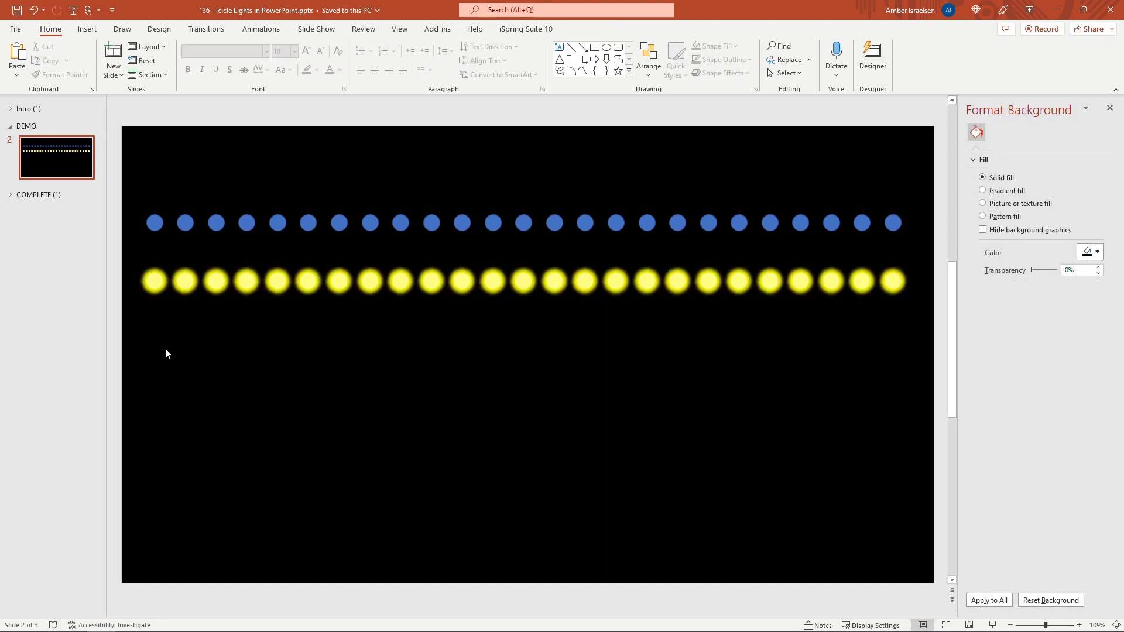
left_click_drag(174, 215, 919, 244)
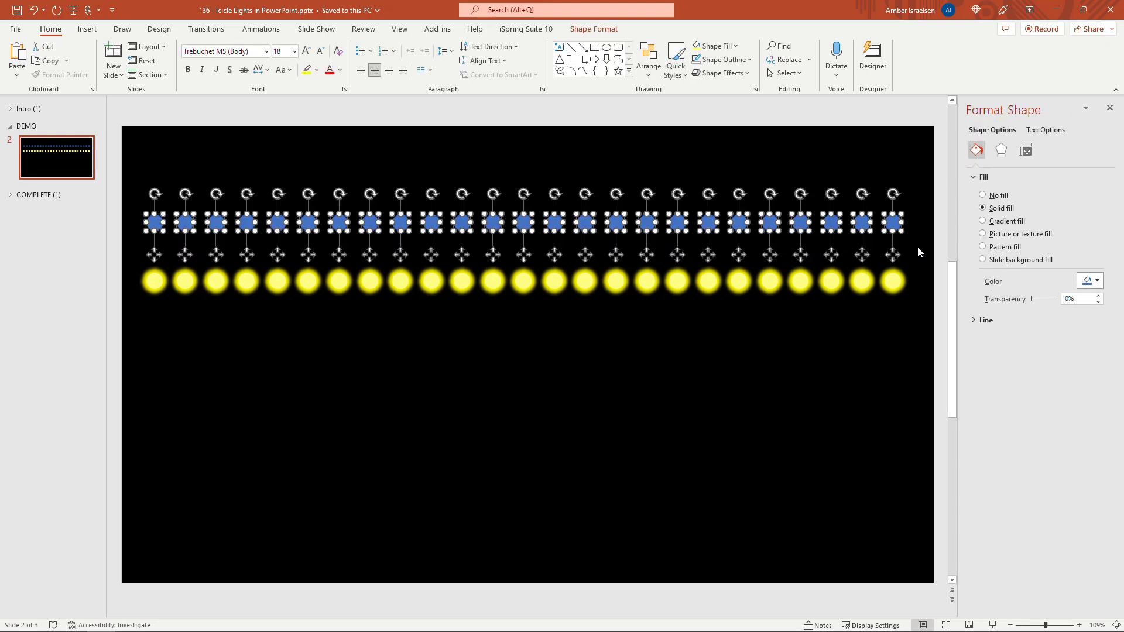
left_click(733, 47)
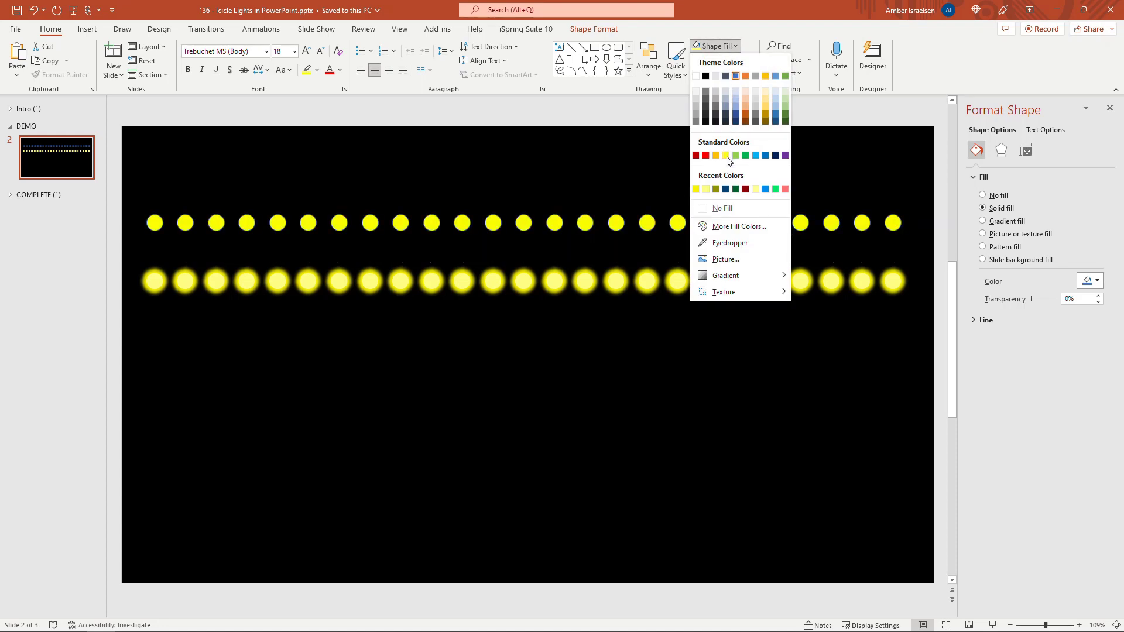
left_click(727, 156)
left_click(734, 47)
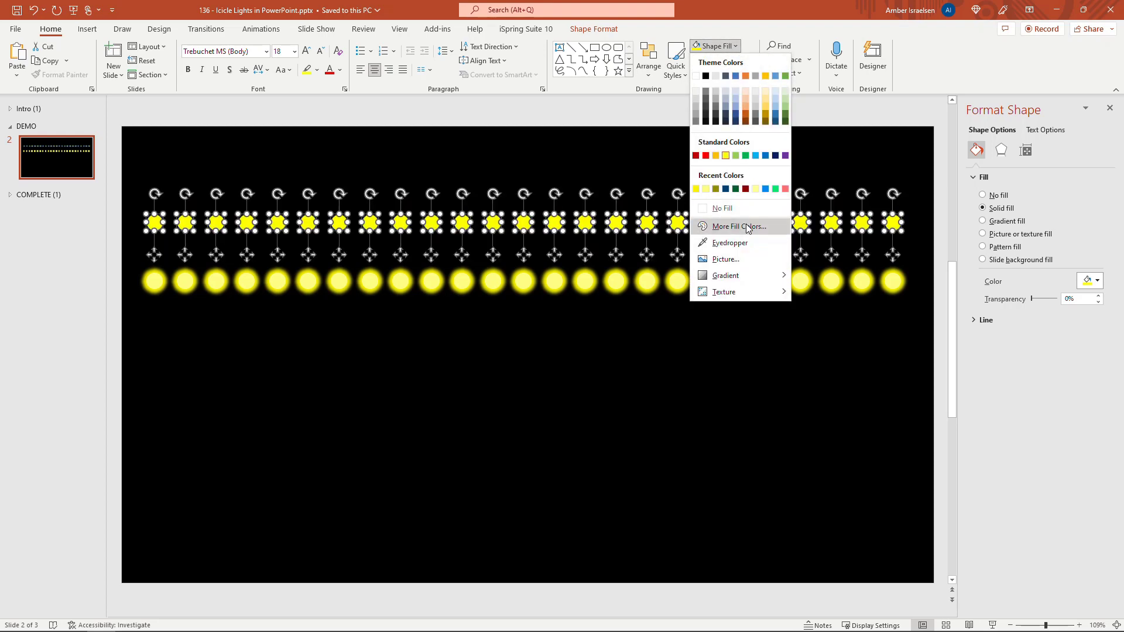
left_click(745, 223)
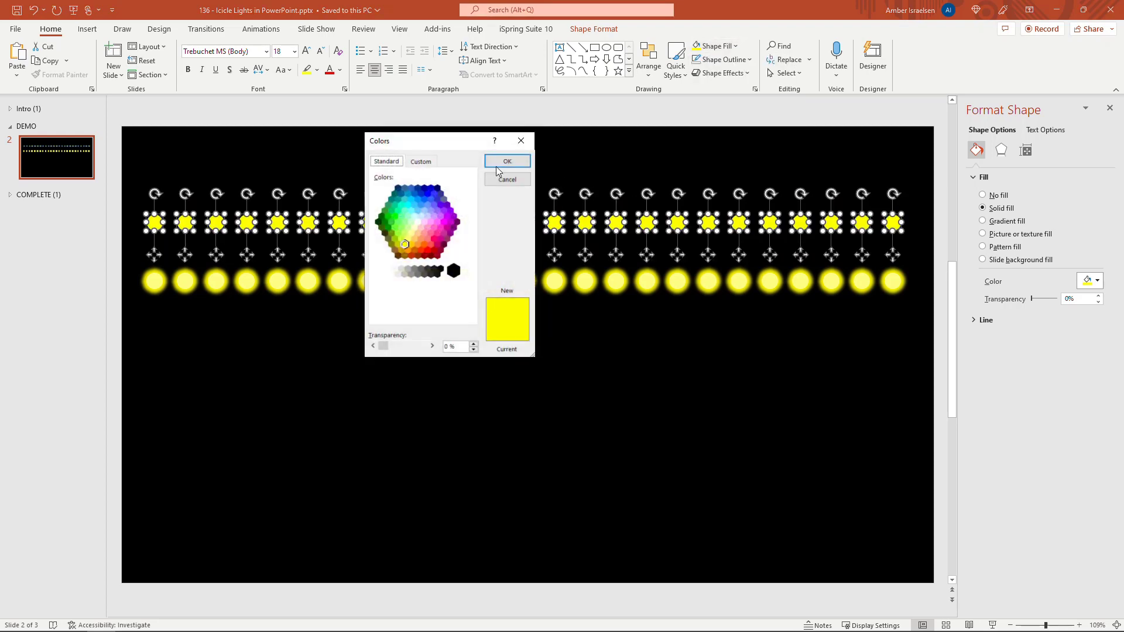
left_click(422, 163)
left_click_drag(470, 215, 473, 228)
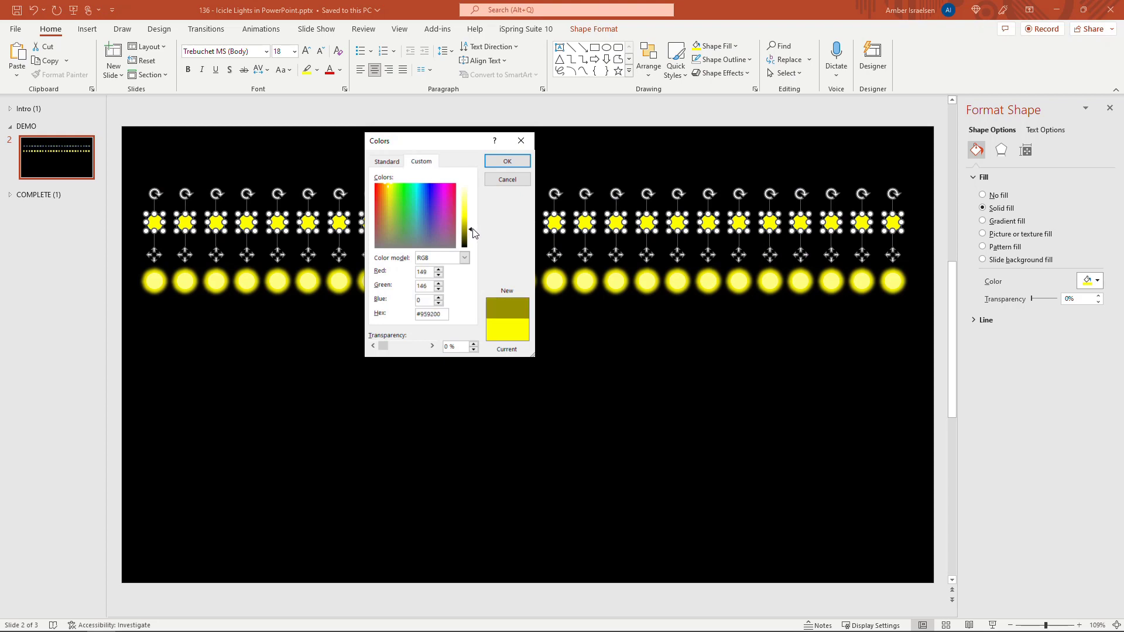
left_click(502, 162)
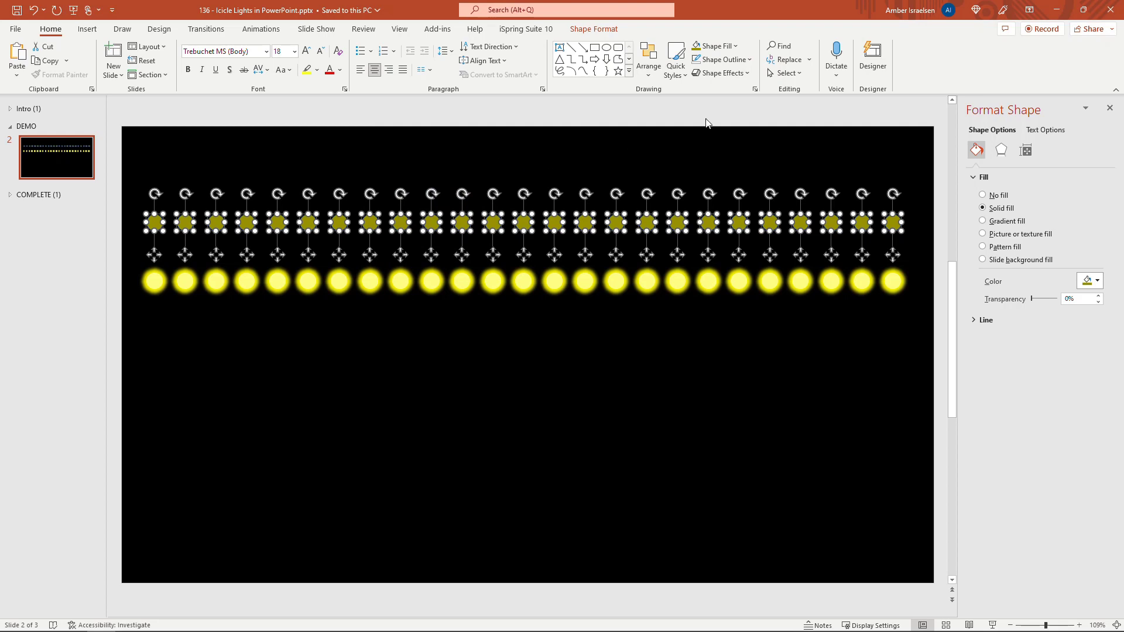
- Remove the olive circles' outline and select the row of glowing lights
left_click(747, 60)
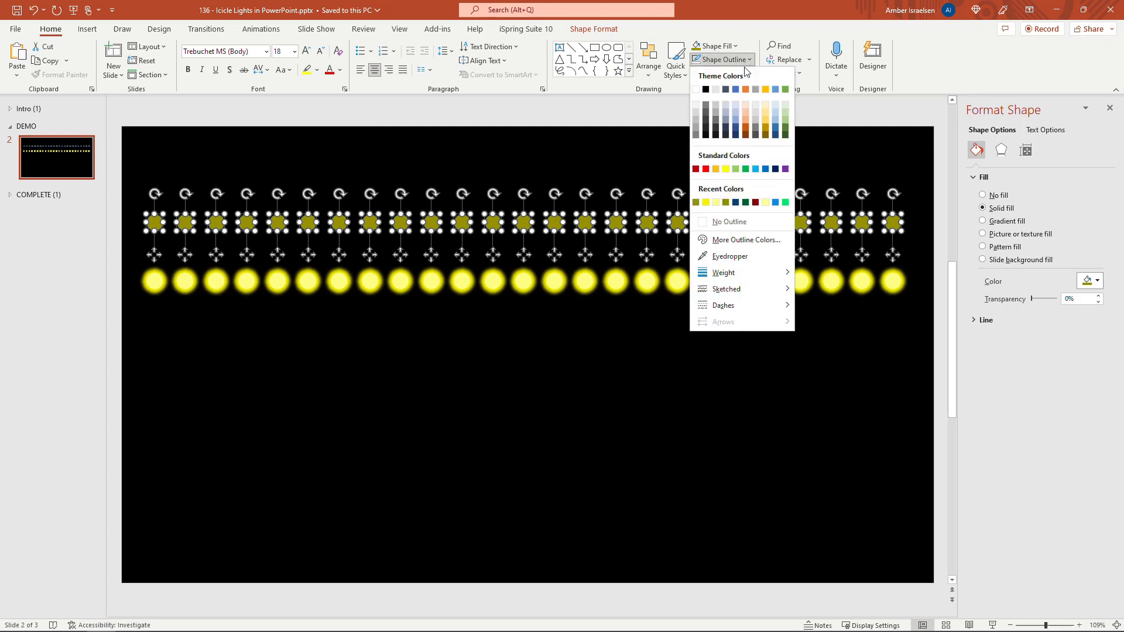
left_click(735, 221)
left_click(179, 346)
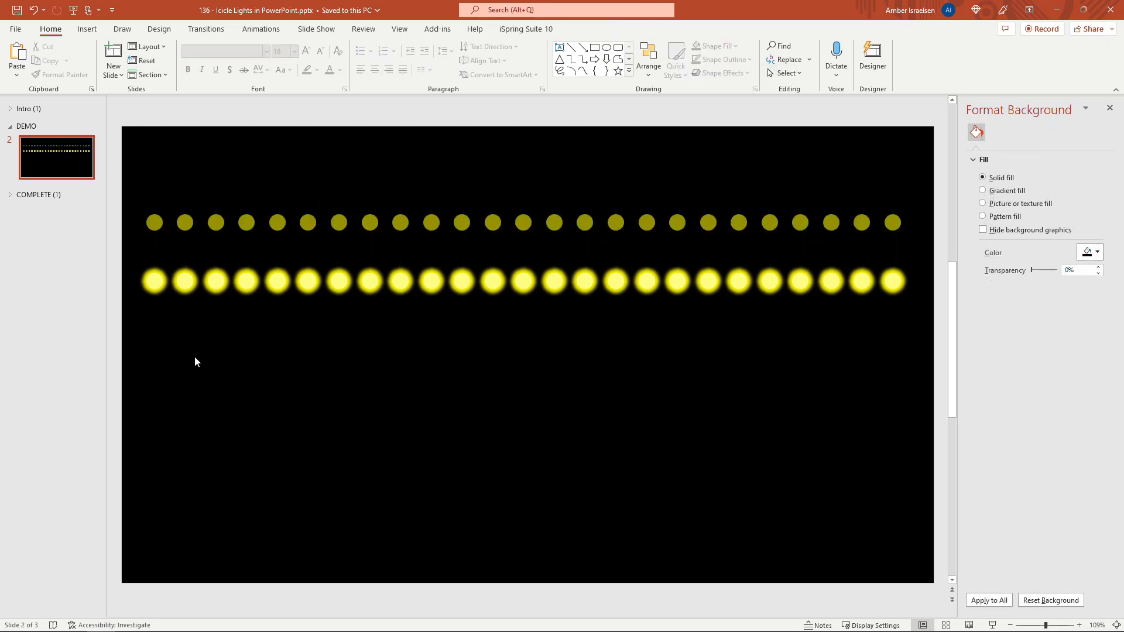
left_click_drag(128, 246, 923, 314)
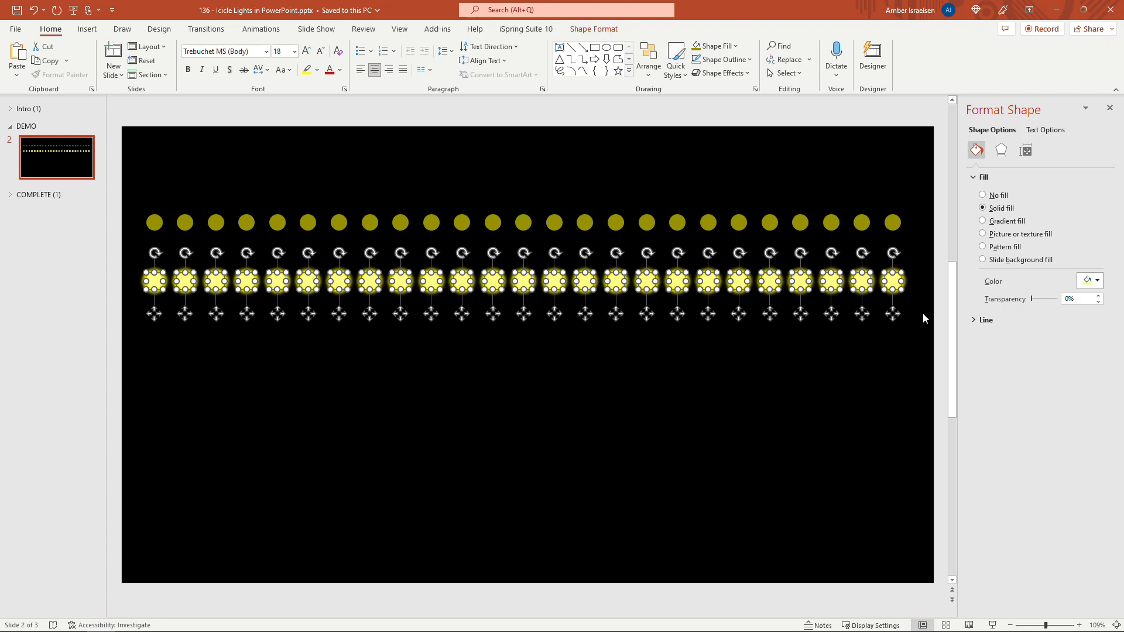
- Apply the Blink emphasis effect from More Emphasis Effects to the selected lights
left_click(258, 29)
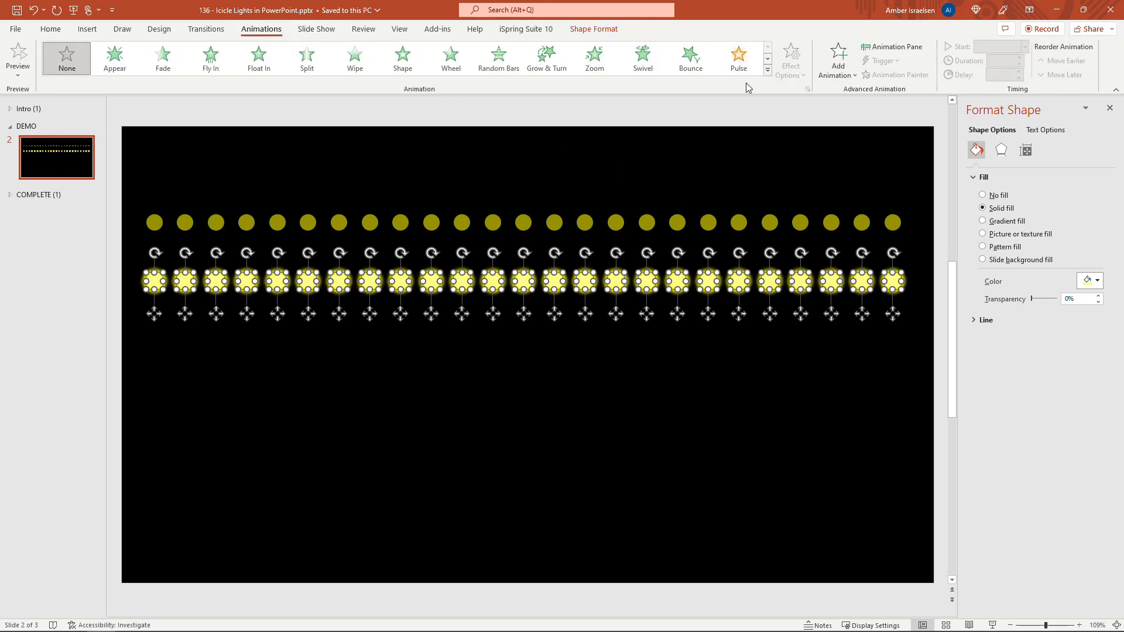
left_click(768, 69)
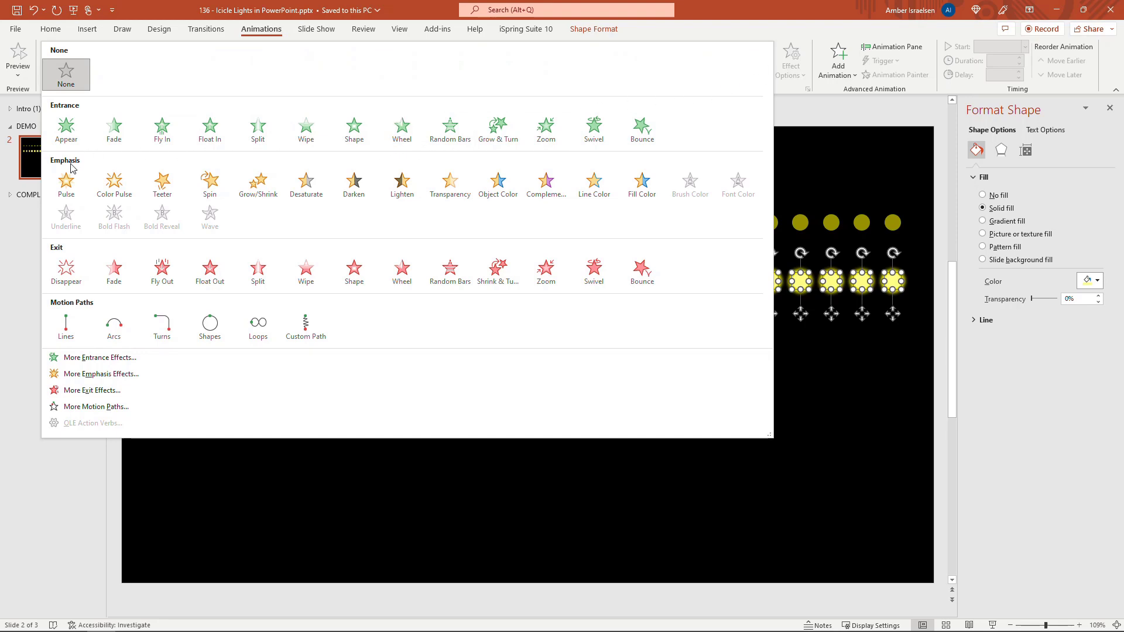
left_click(134, 381)
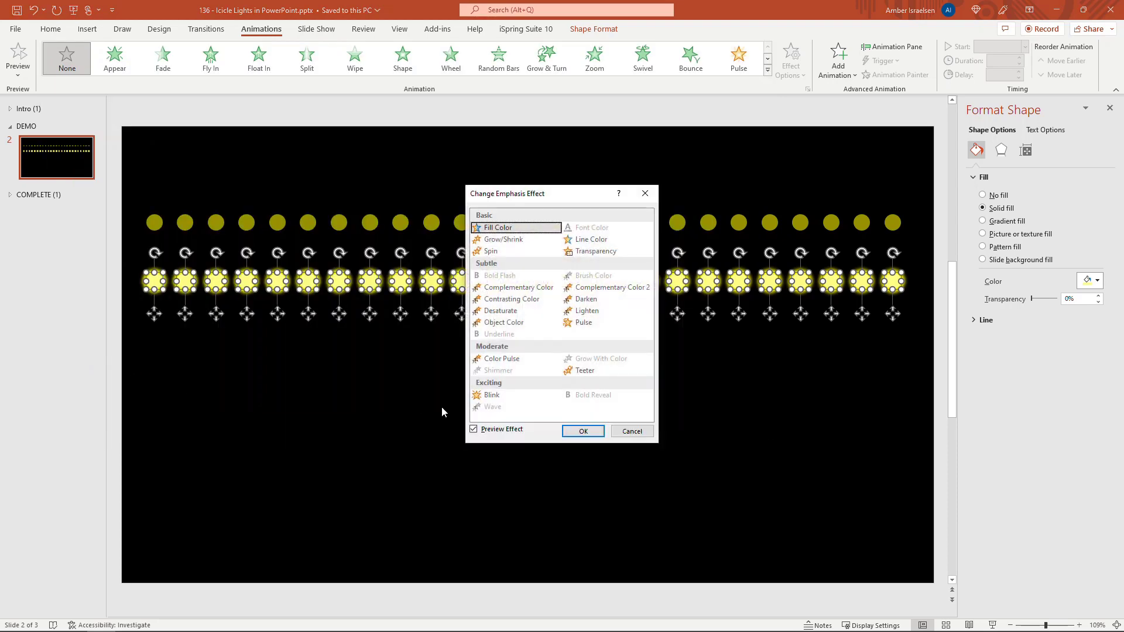
left_click(511, 399)
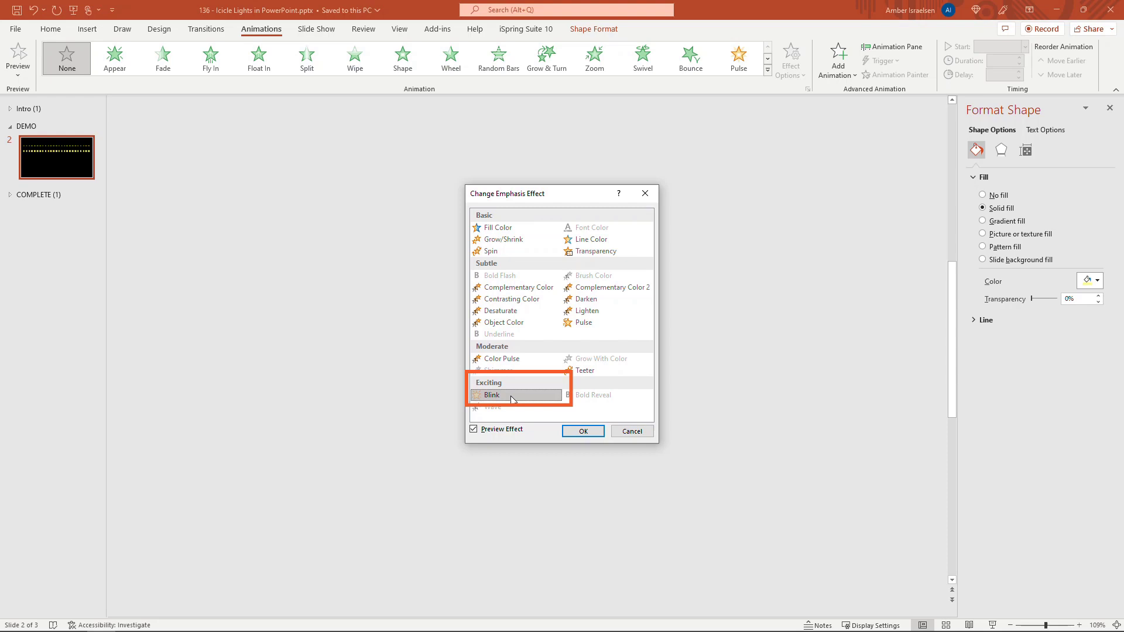
left_click(583, 432)
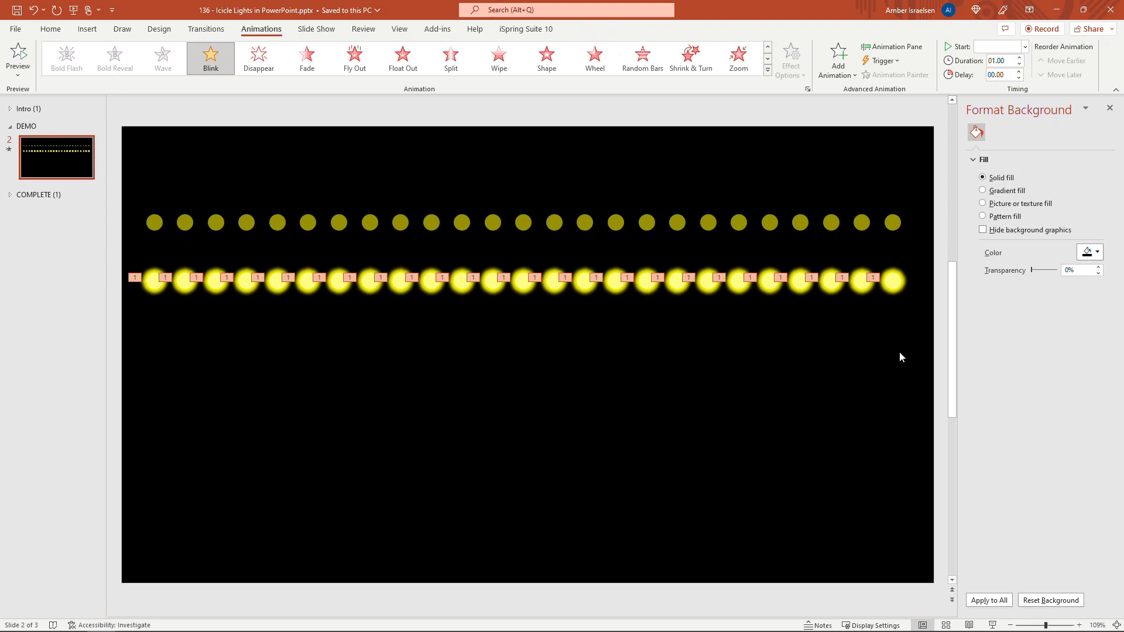
- In the Animation Pane, set the lights' Blink timing to repeat Until End of Slide
left_click_drag(915, 352, 126, 243)
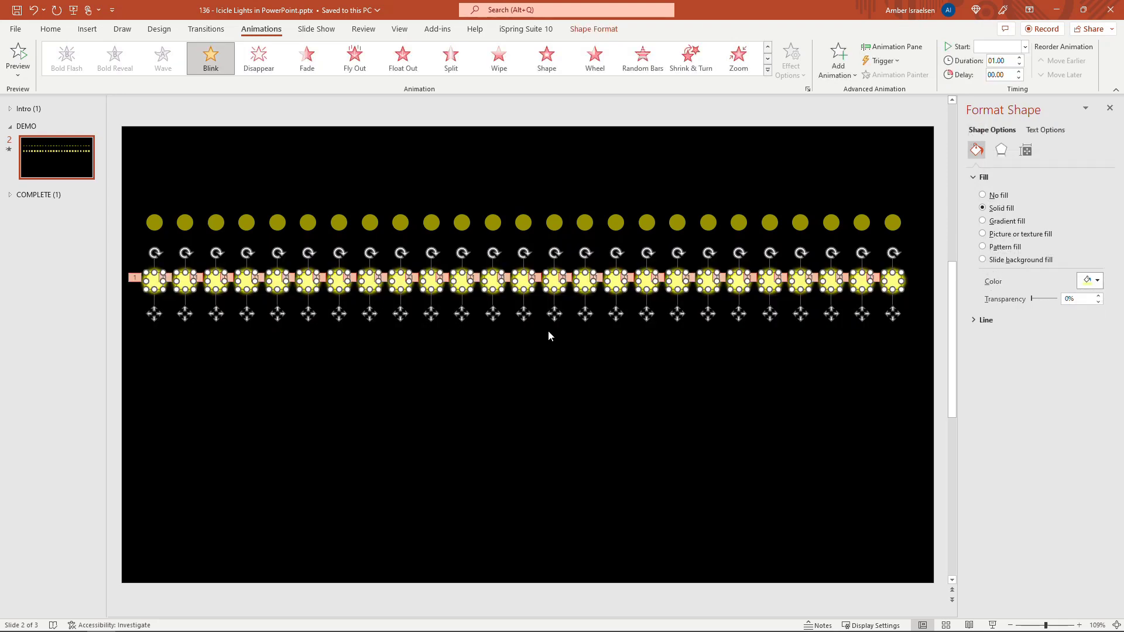
left_click(893, 49)
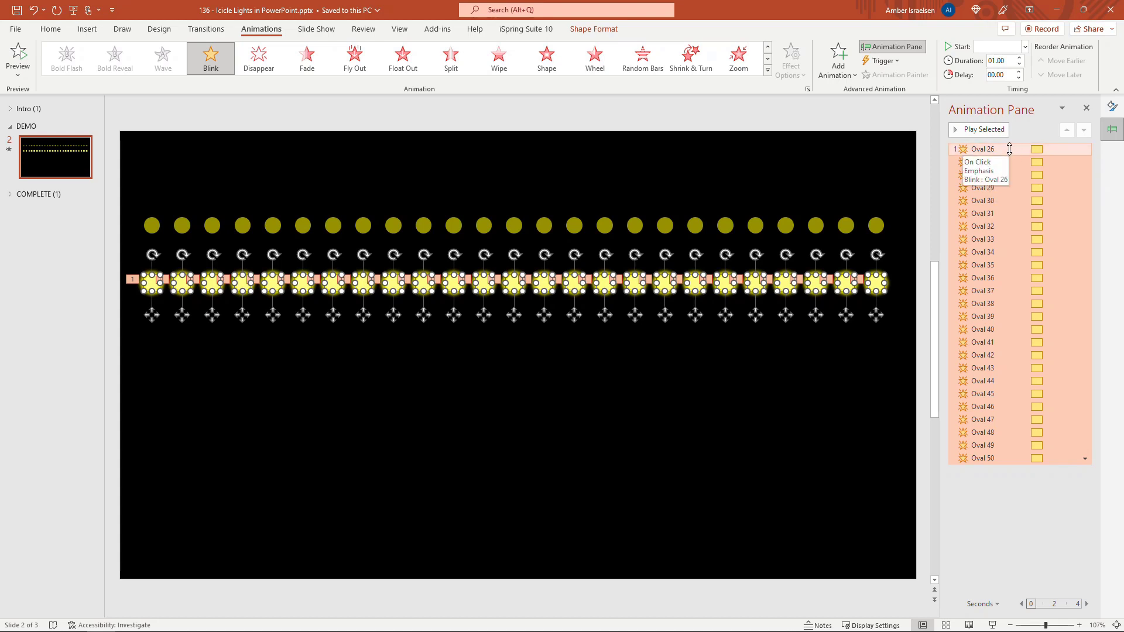
right_click(1009, 149)
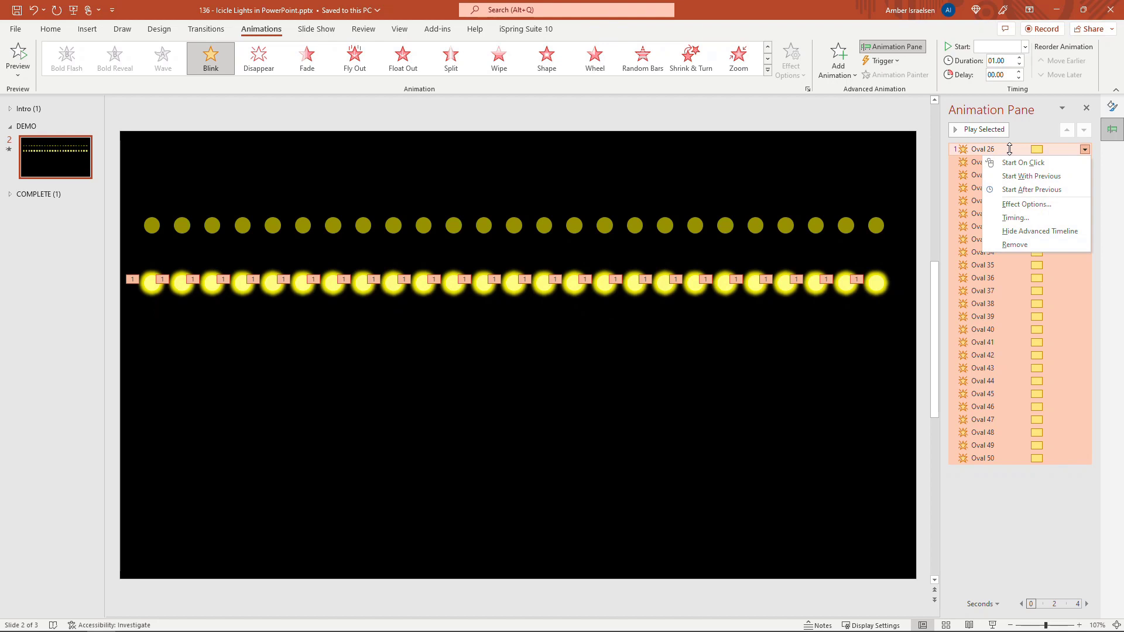
left_click(1042, 205)
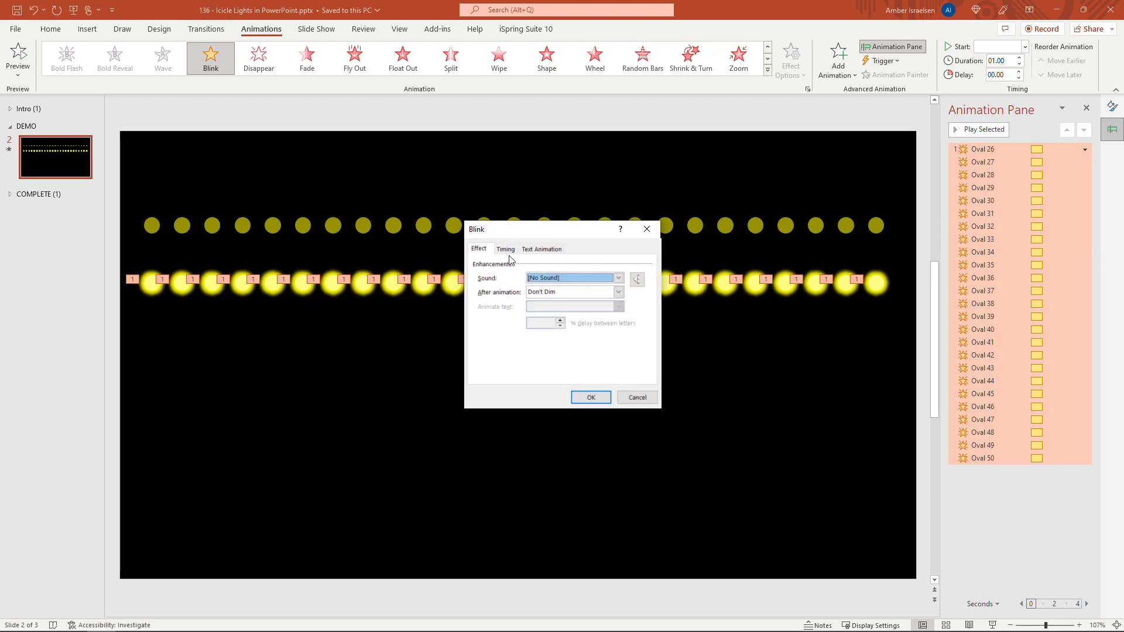
left_click(505, 251)
left_click(592, 306)
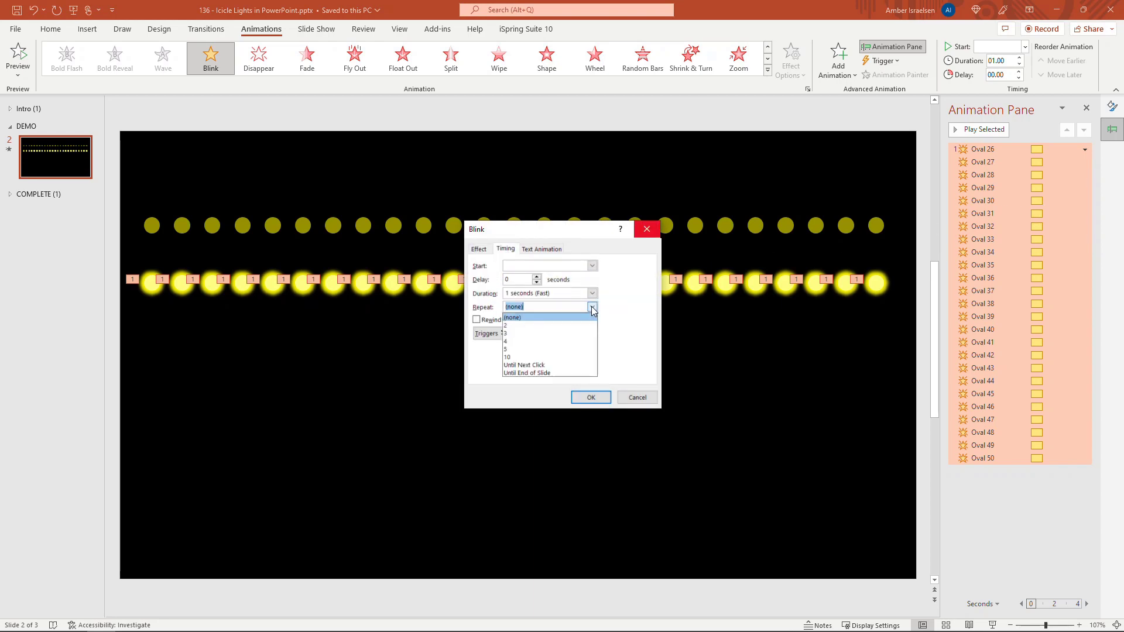
left_click(574, 372)
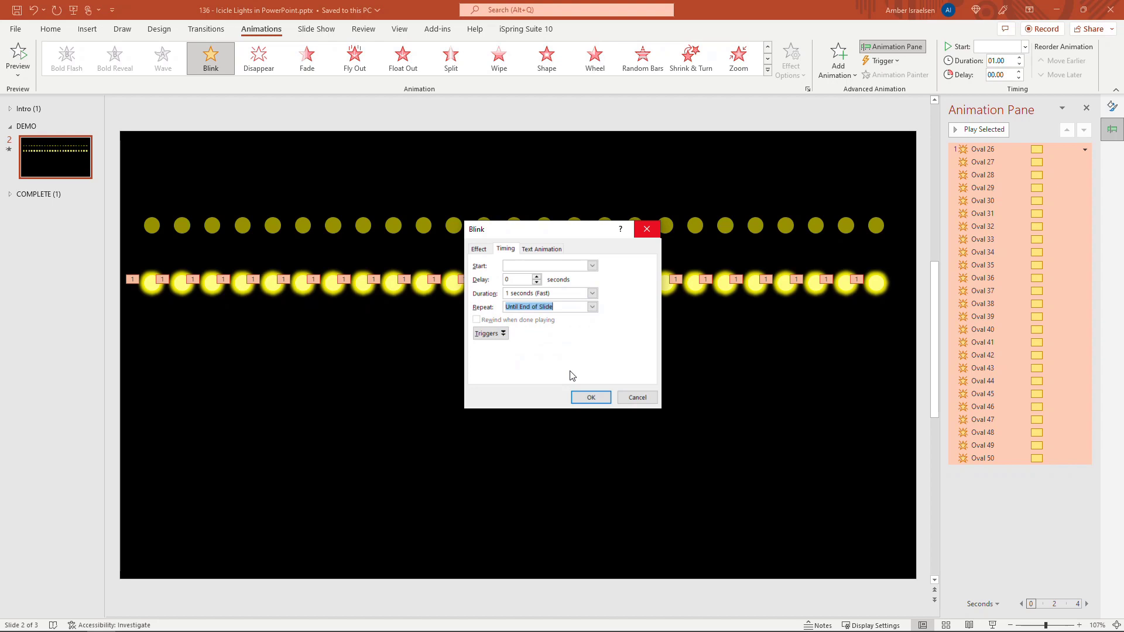
left_click(590, 398)
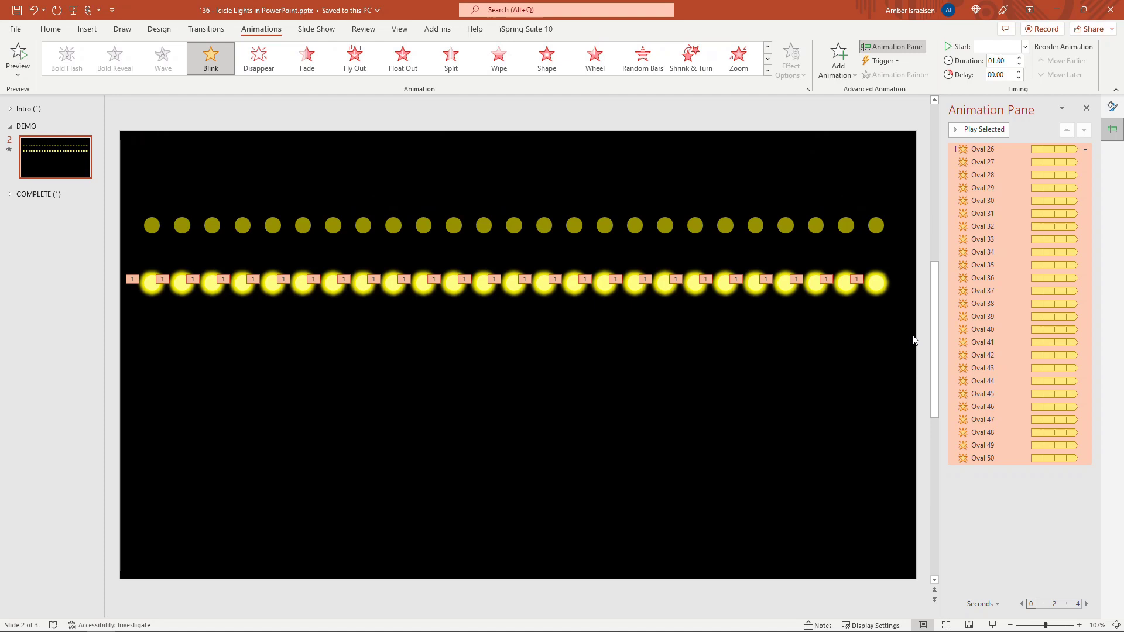
- Select the row of glowing lights and move it up onto the olive circles
left_click_drag(912, 339, 128, 244)
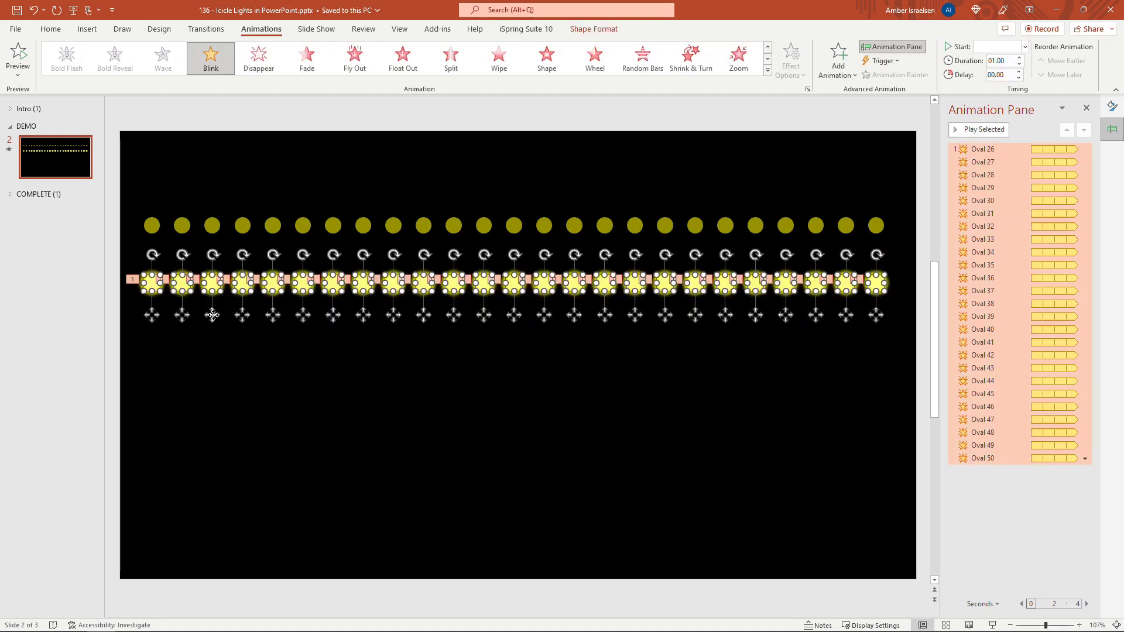
left_click_drag(213, 315, 216, 260)
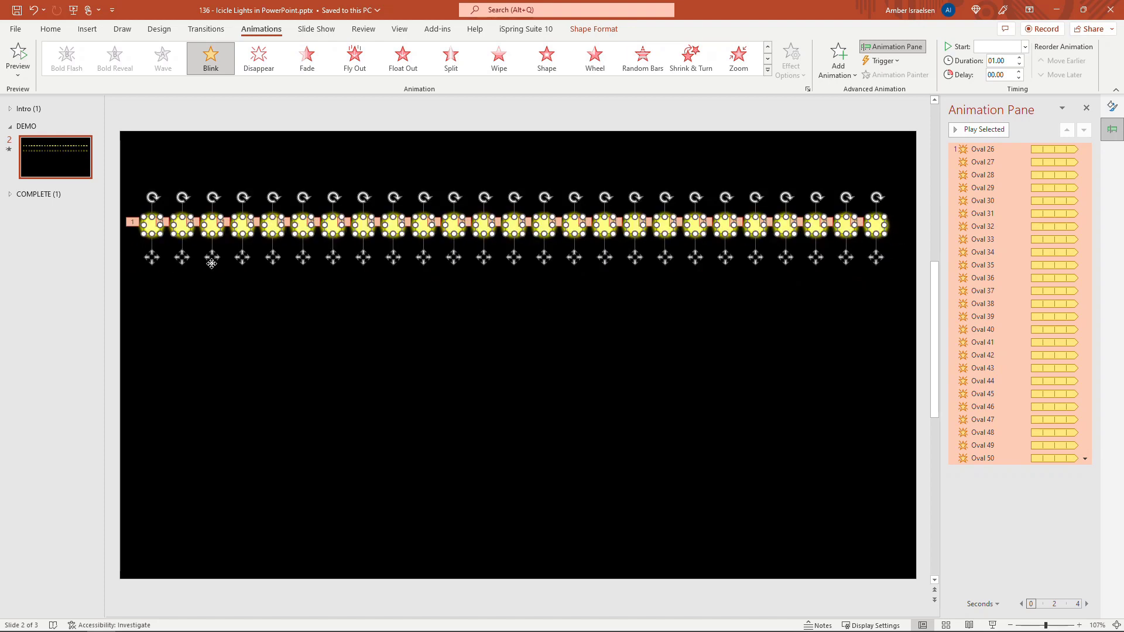
- Preview the blink animation, then move the merged light row about two-thirds down the slide
left_click(253, 303)
left_click(17, 55)
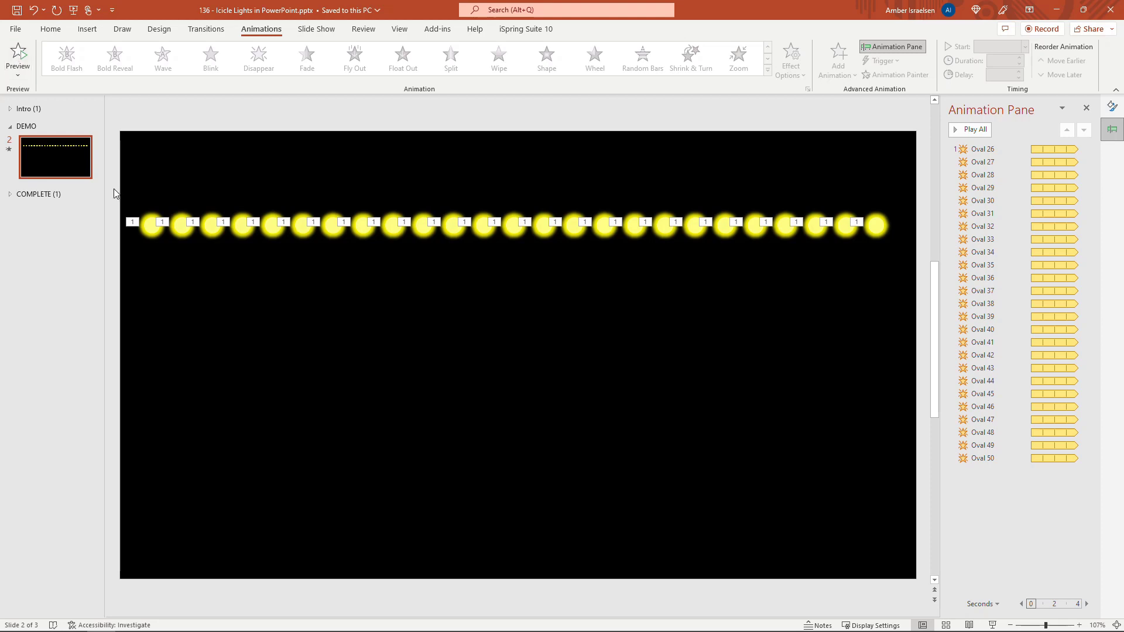
left_click_drag(114, 189, 913, 280)
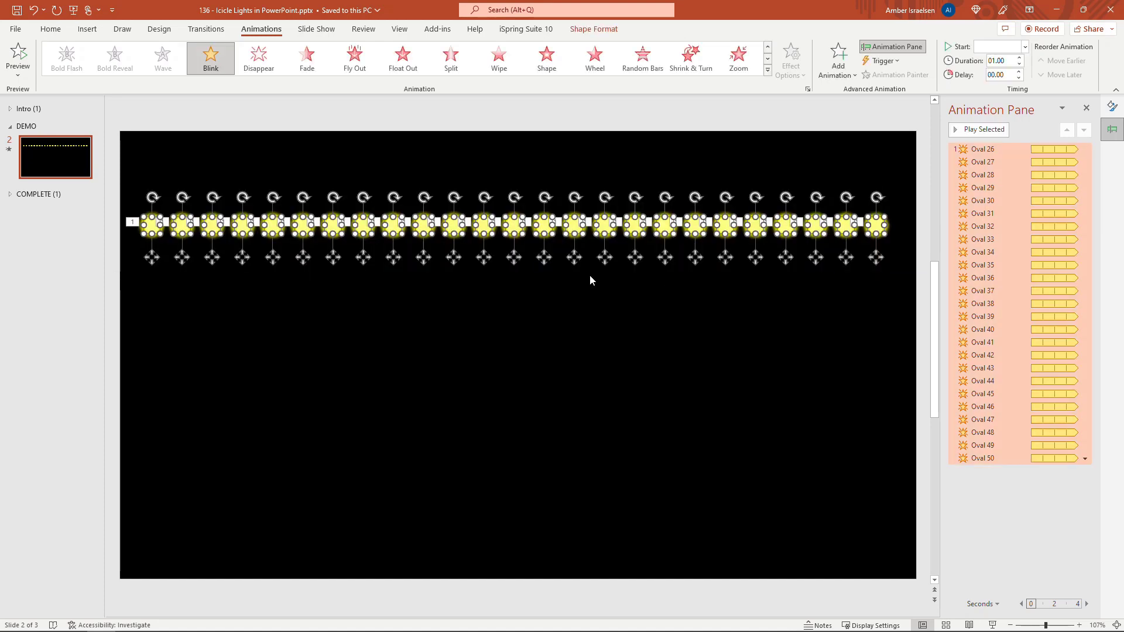
left_click_drag(575, 256, 577, 455)
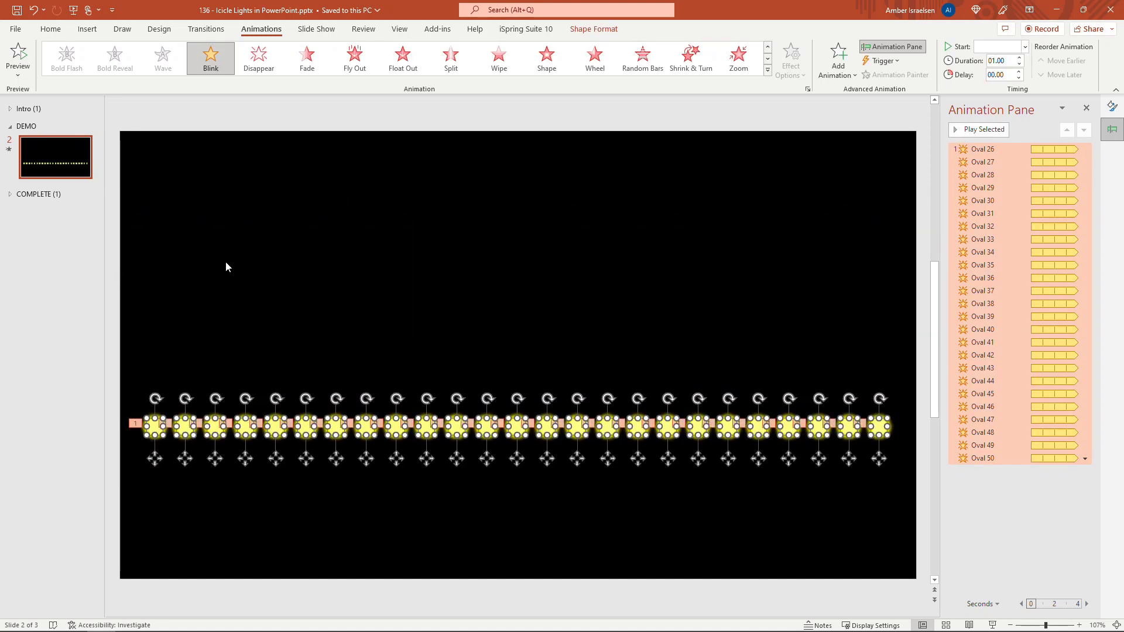
left_click(135, 118)
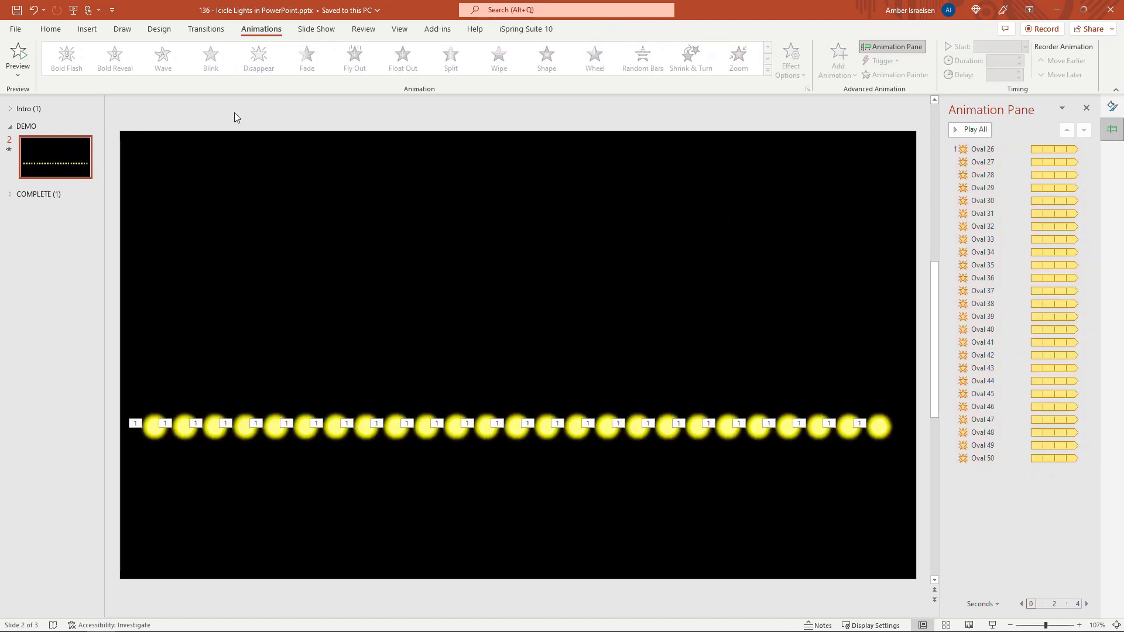
- Draw a thin wavy Curve shape hanging down from the top edge near the slide's left side
left_click(85, 30)
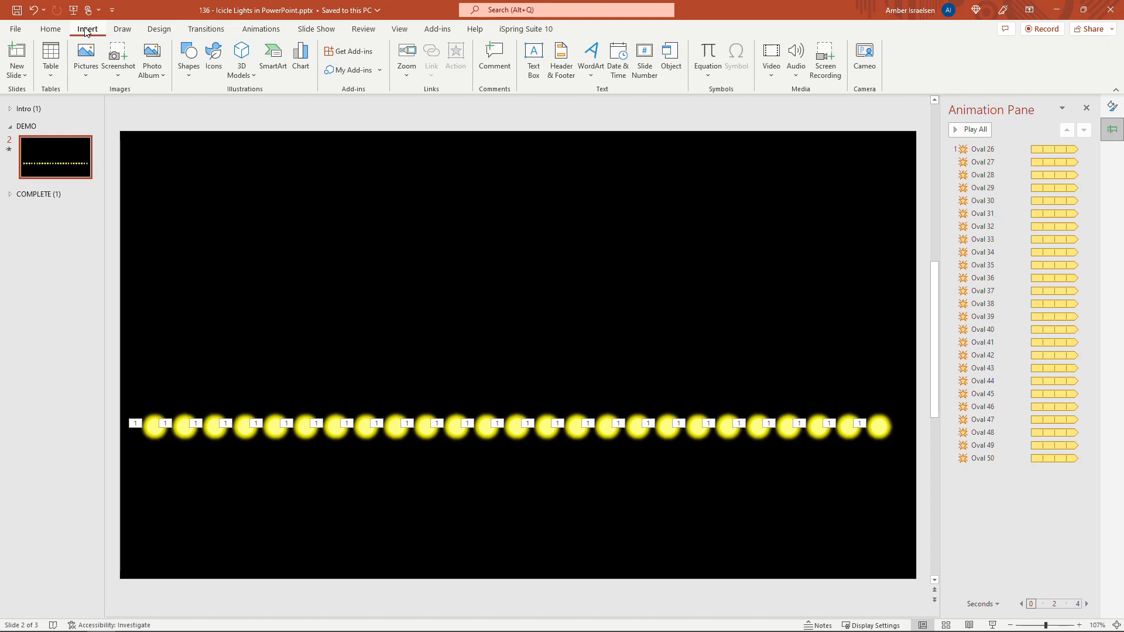
left_click(187, 78)
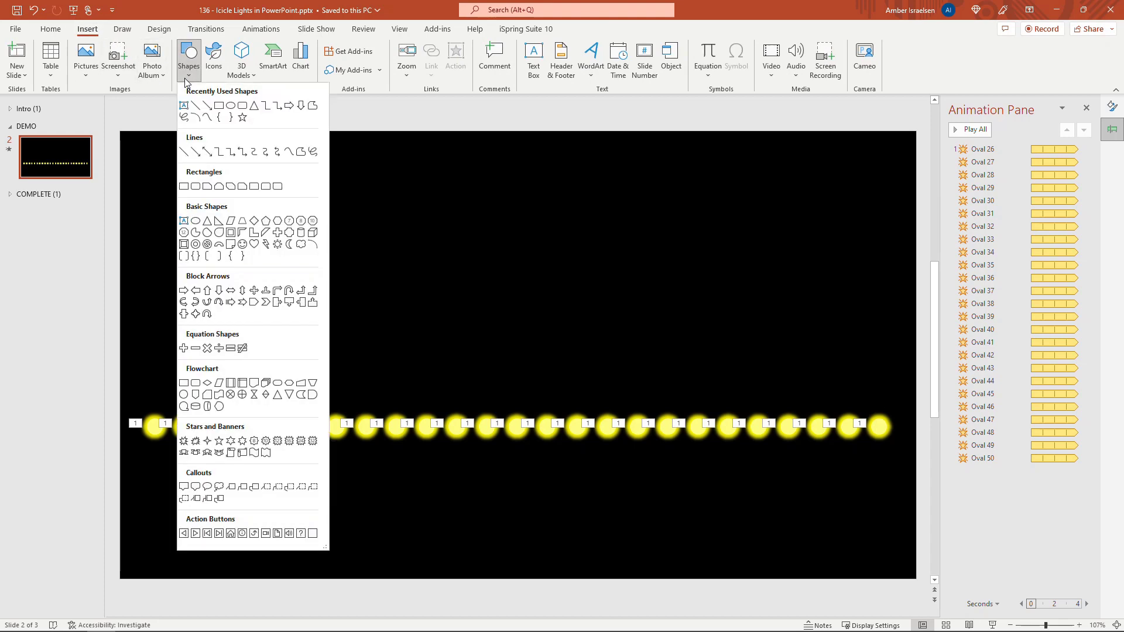
left_click(289, 152)
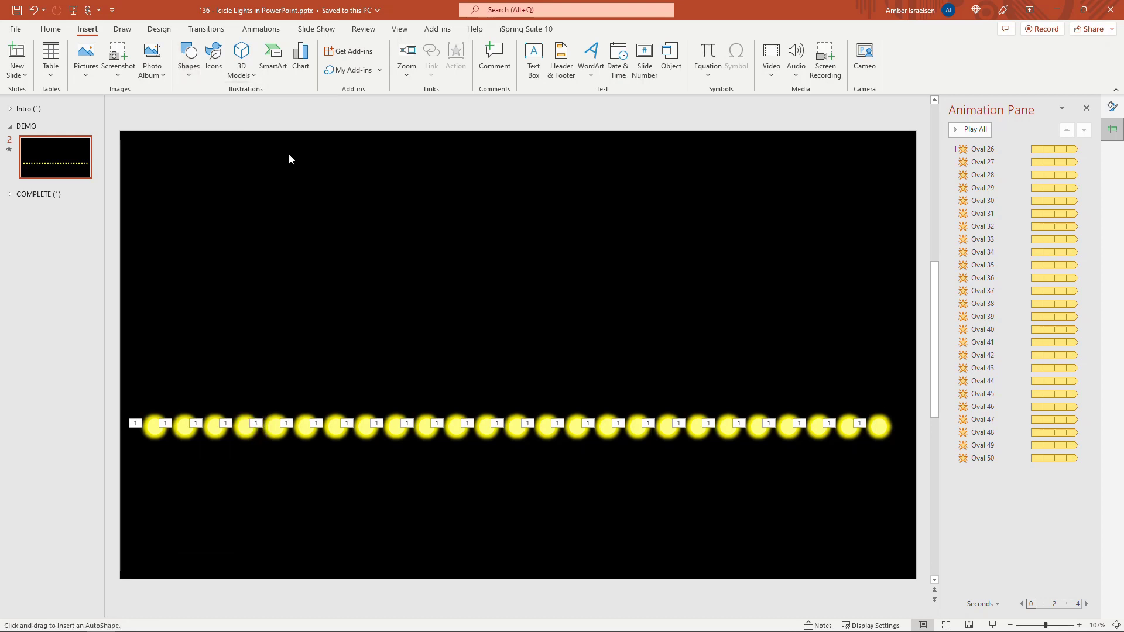
left_click(165, 126)
left_click(173, 178)
left_click(169, 258)
left_click(201, 283)
left_click(182, 328)
key("Escape")
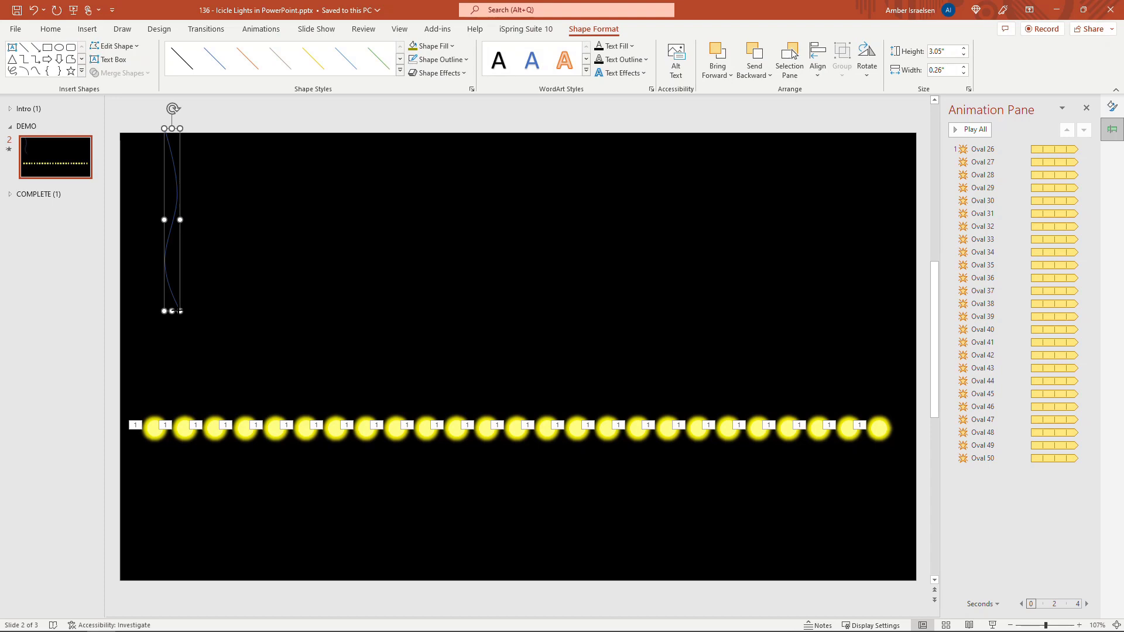
- Give the curve a white 2¼ pt outline and move it up to the slide's top edge
left_click(462, 60)
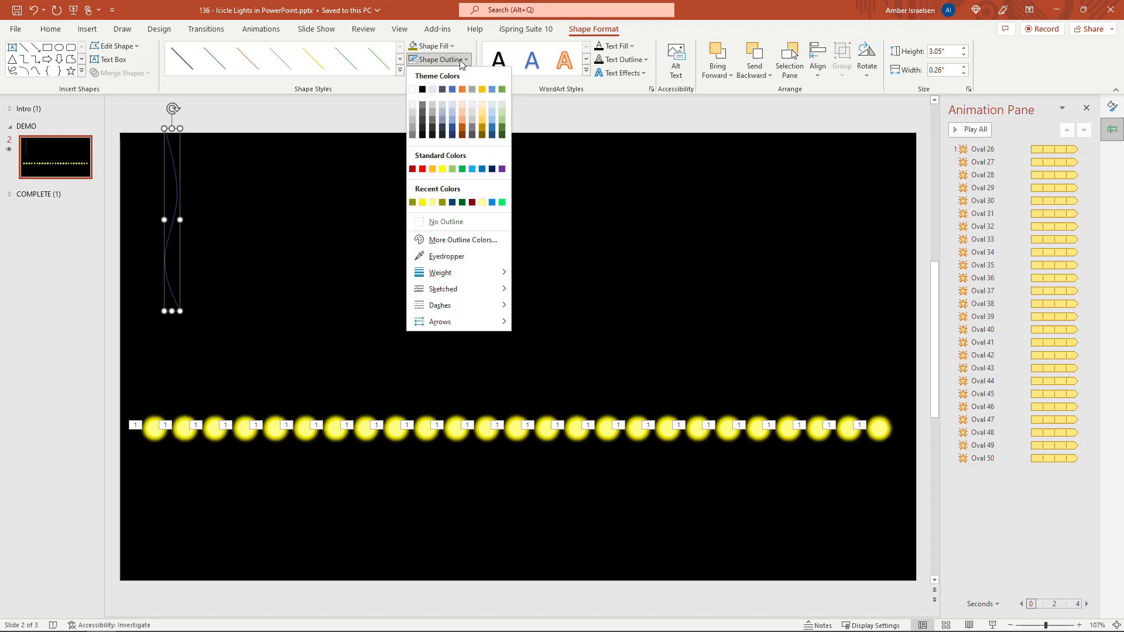
left_click(413, 90)
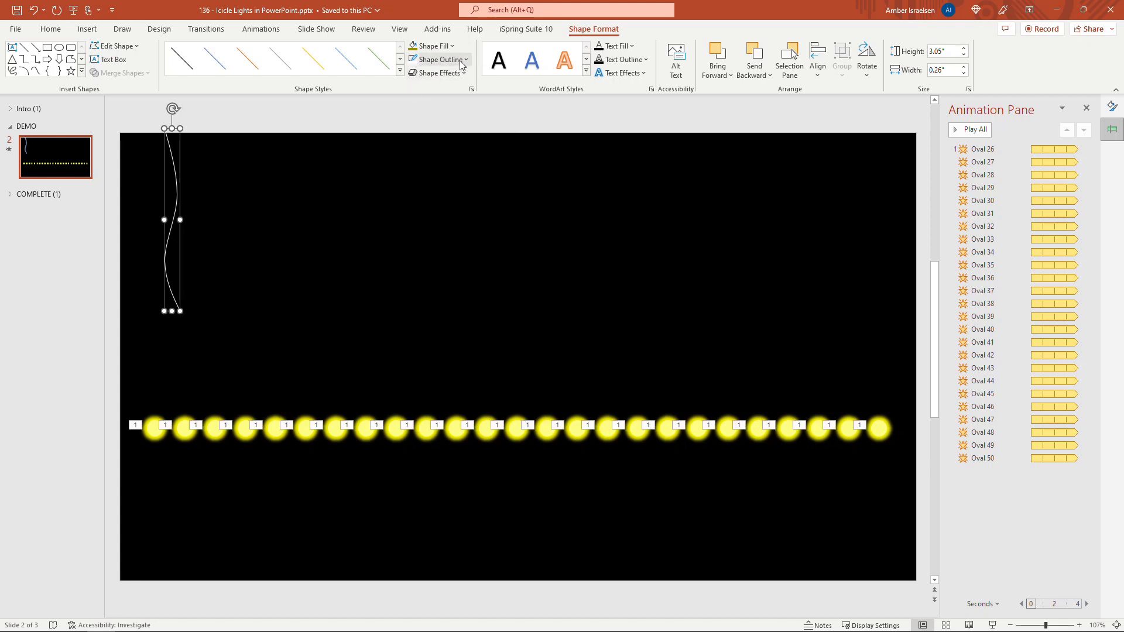
left_click(416, 59)
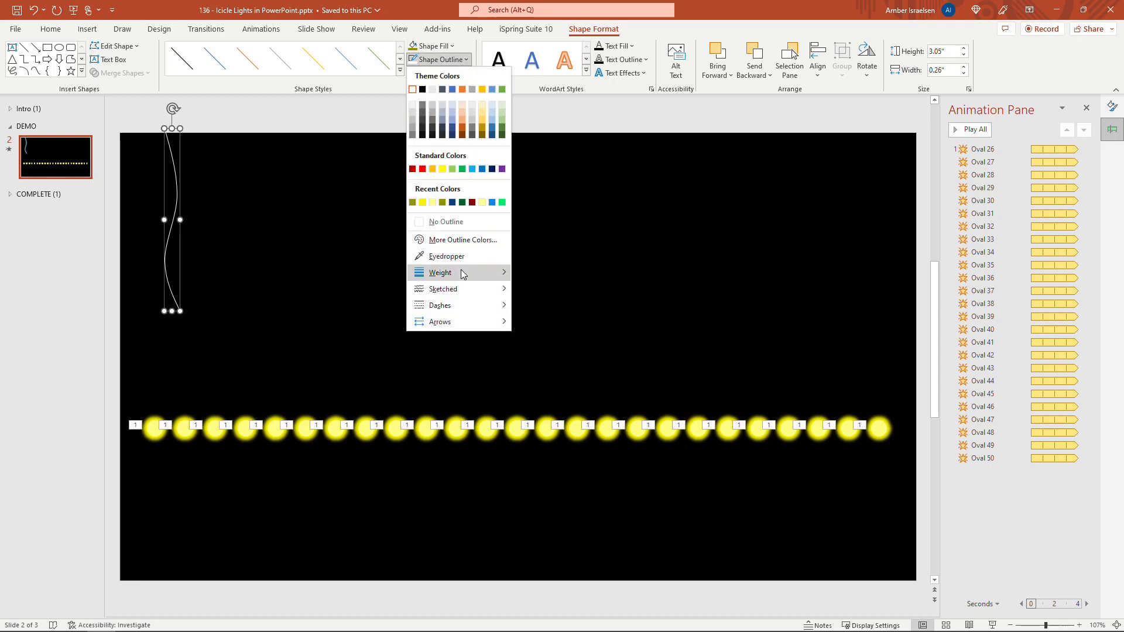
mouse_move(492, 272)
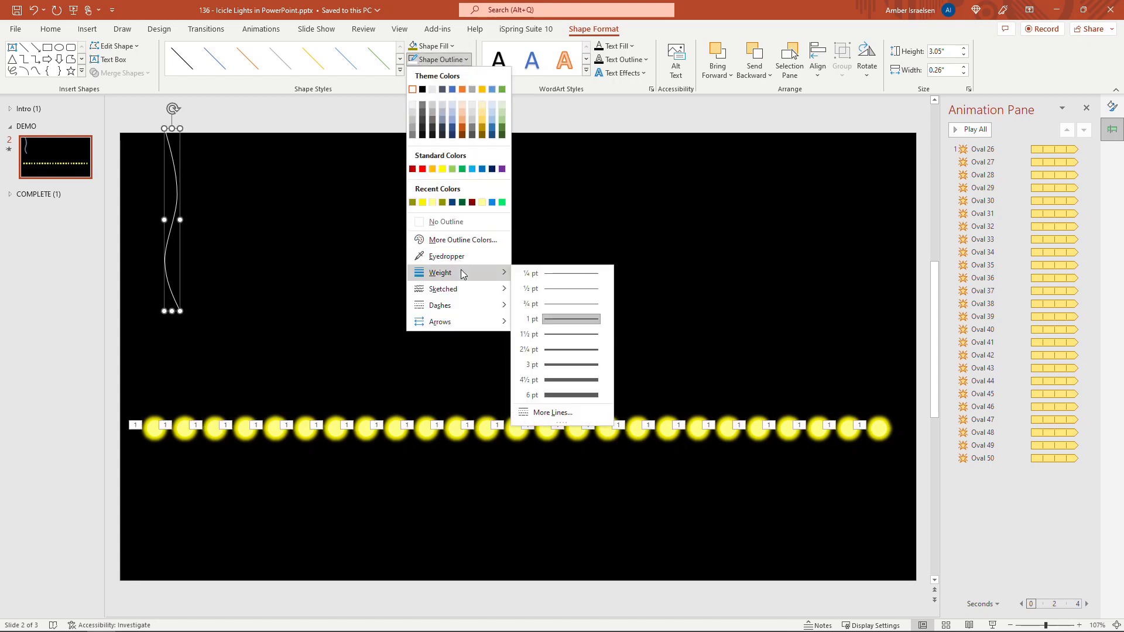
left_click(551, 351)
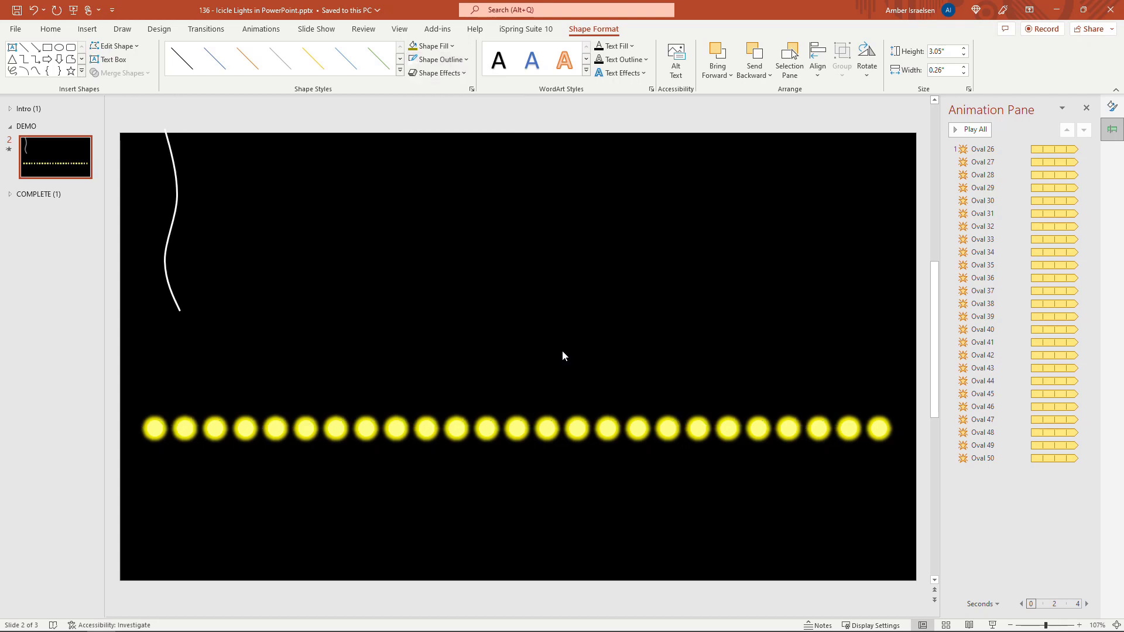
left_click(244, 119)
left_click_drag(173, 168, 175, 170)
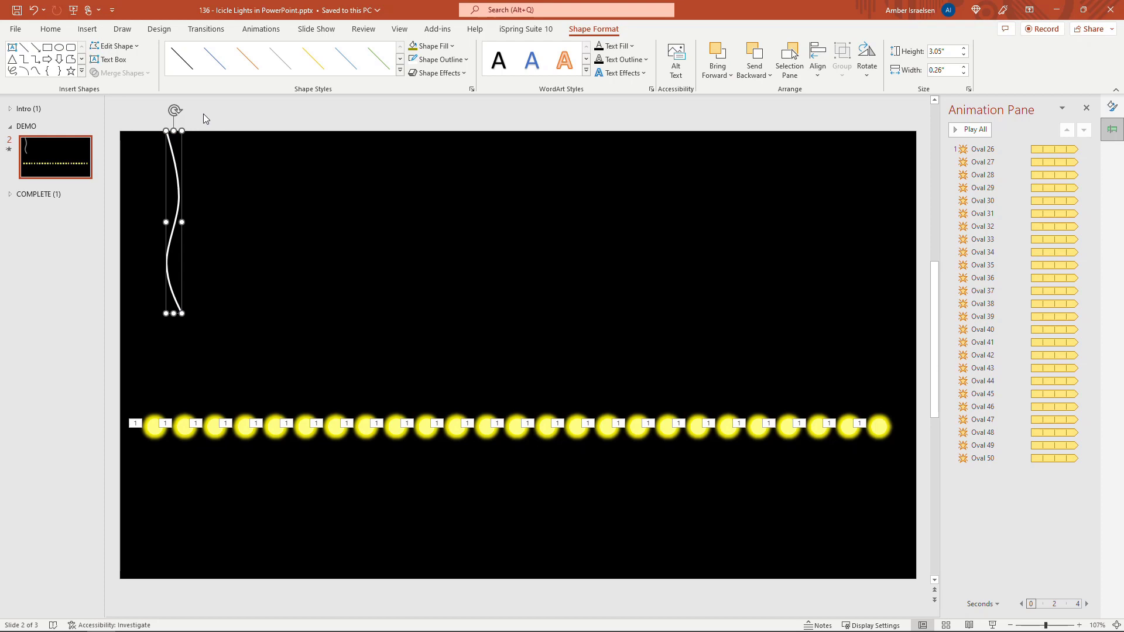
- Duplicate the icicle into five copies of varying widths hanging side by side across the top-left
key("ctrl+v")
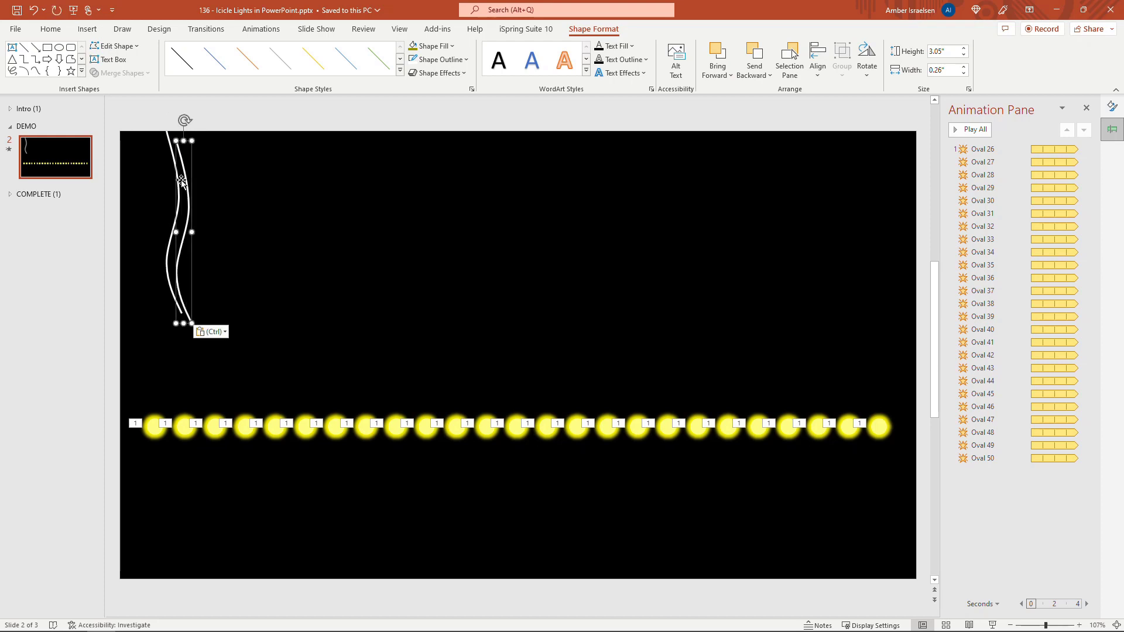
left_click_drag(187, 186, 244, 177)
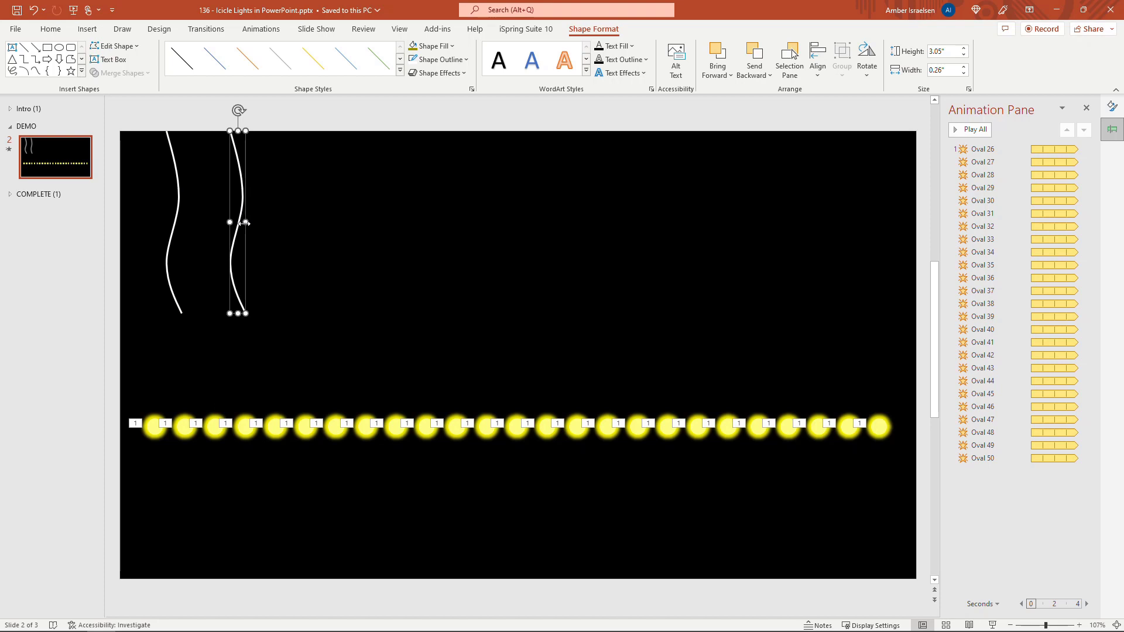
left_click_drag(244, 223, 226, 219)
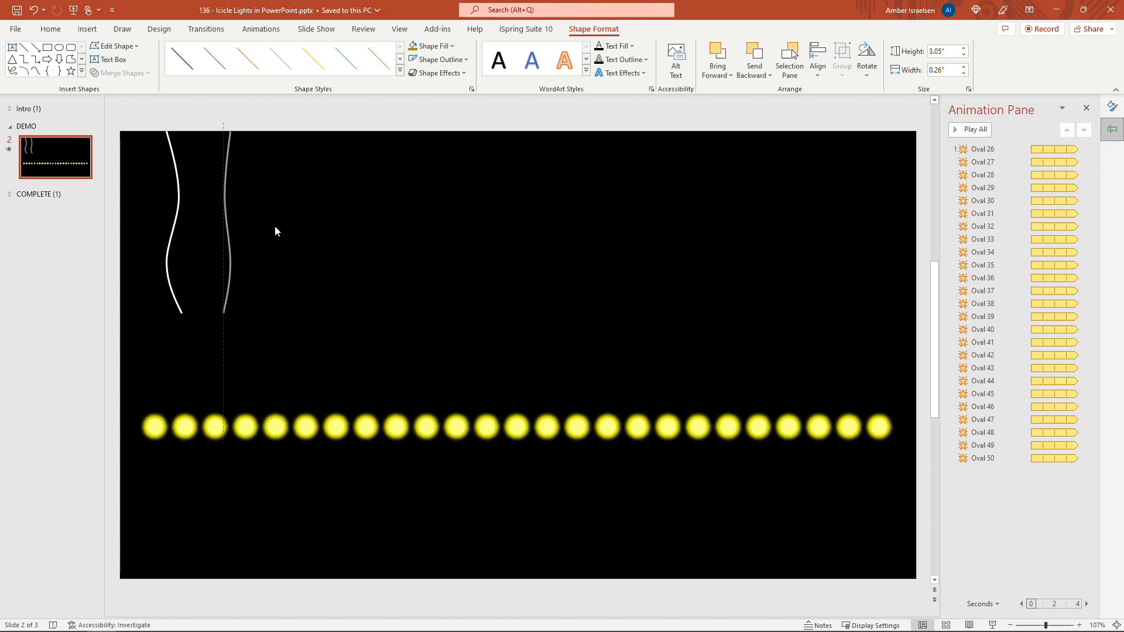
mouse_move(275, 226)
left_mouse_down()
mouse_move(269, 204)
mouse_move(292, 198)
mouse_move(275, 223)
left_mouse_up()
key("ctrl+d")
left_click_drag(339, 123, 340, 123)
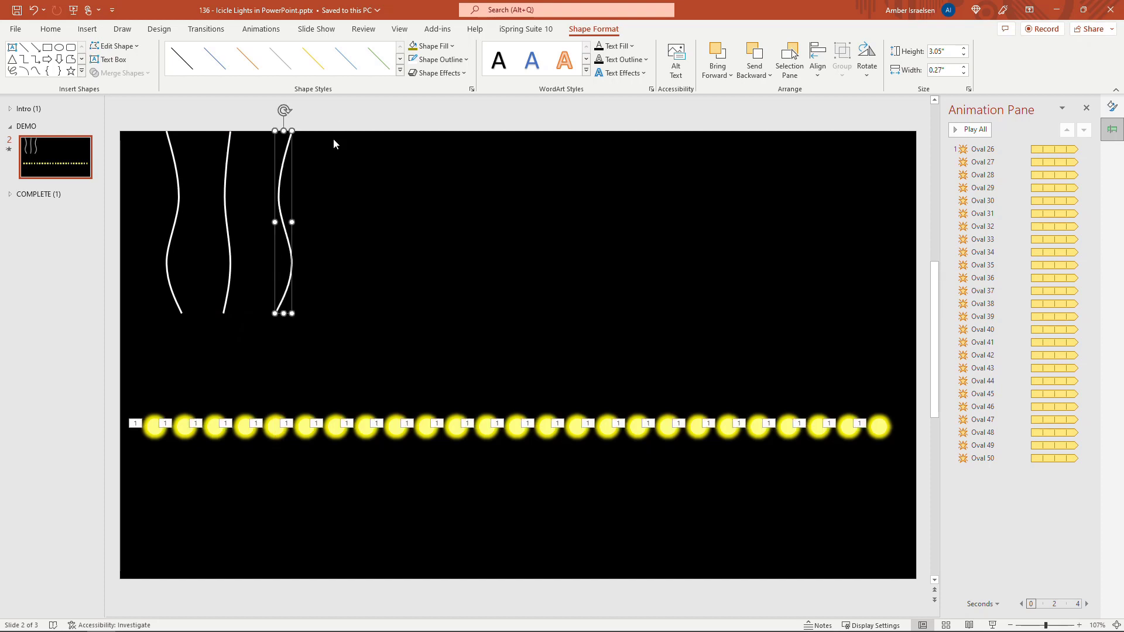
left_click_drag(285, 199, 396, 222)
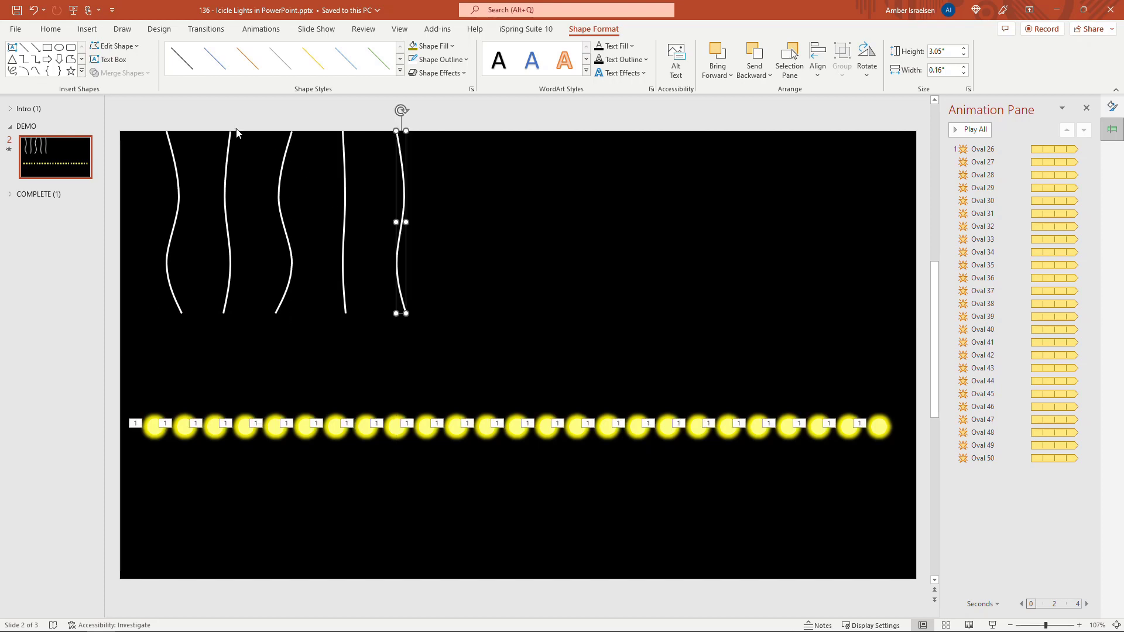
left_click(213, 110)
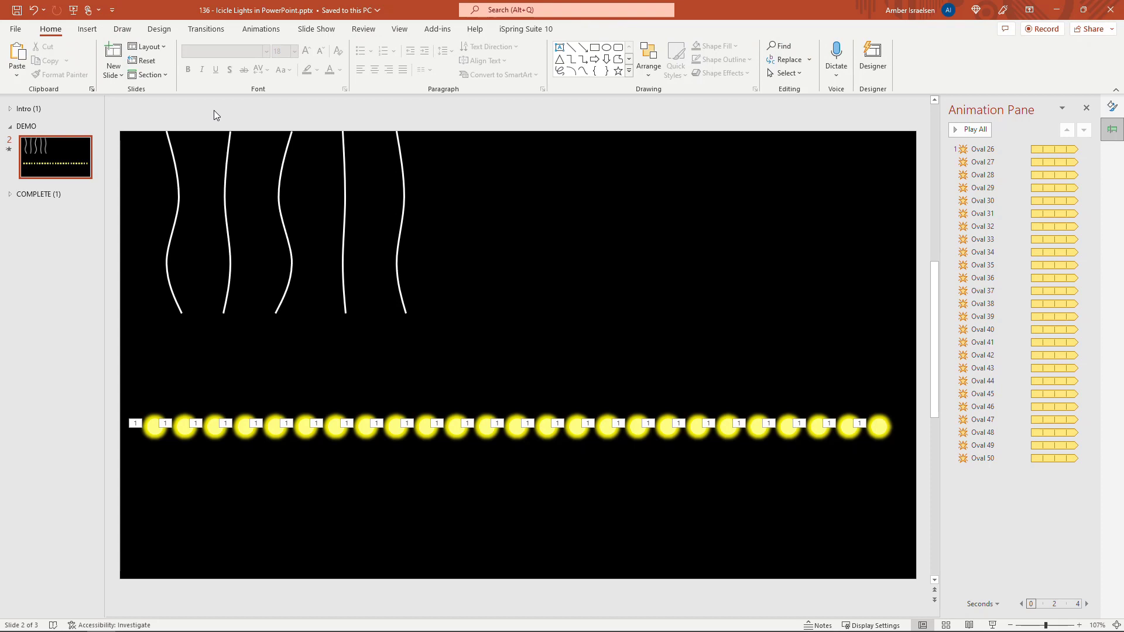
- Move the first glowing light from the bottom row up beside the first icicle
left_click(154, 430)
left_click_drag(153, 430, 152, 461)
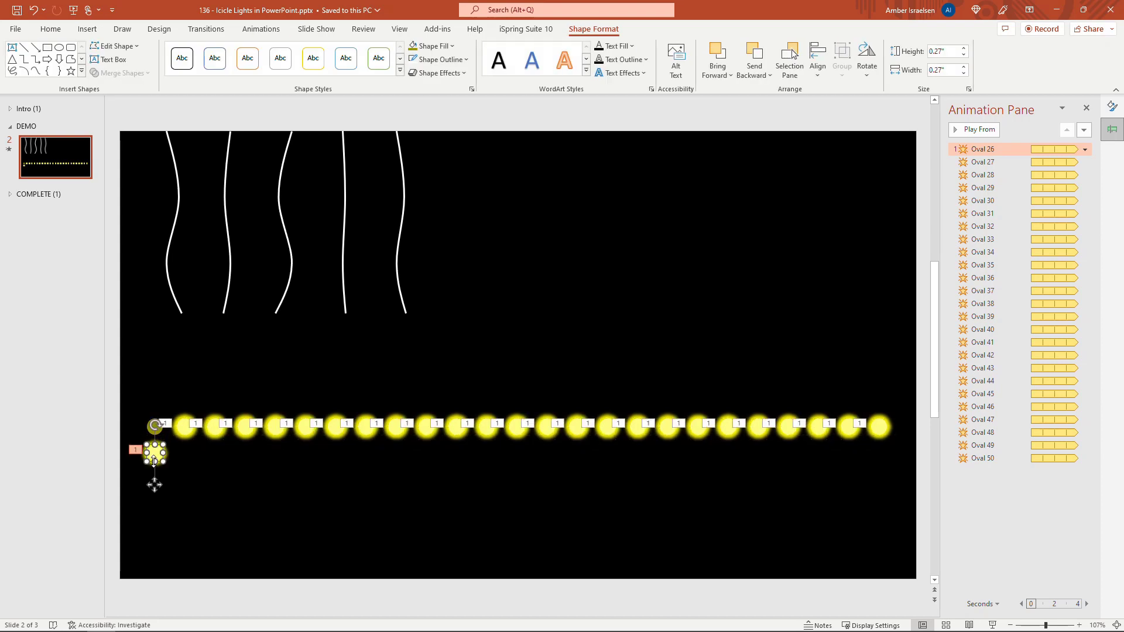
key("ctrl+z")
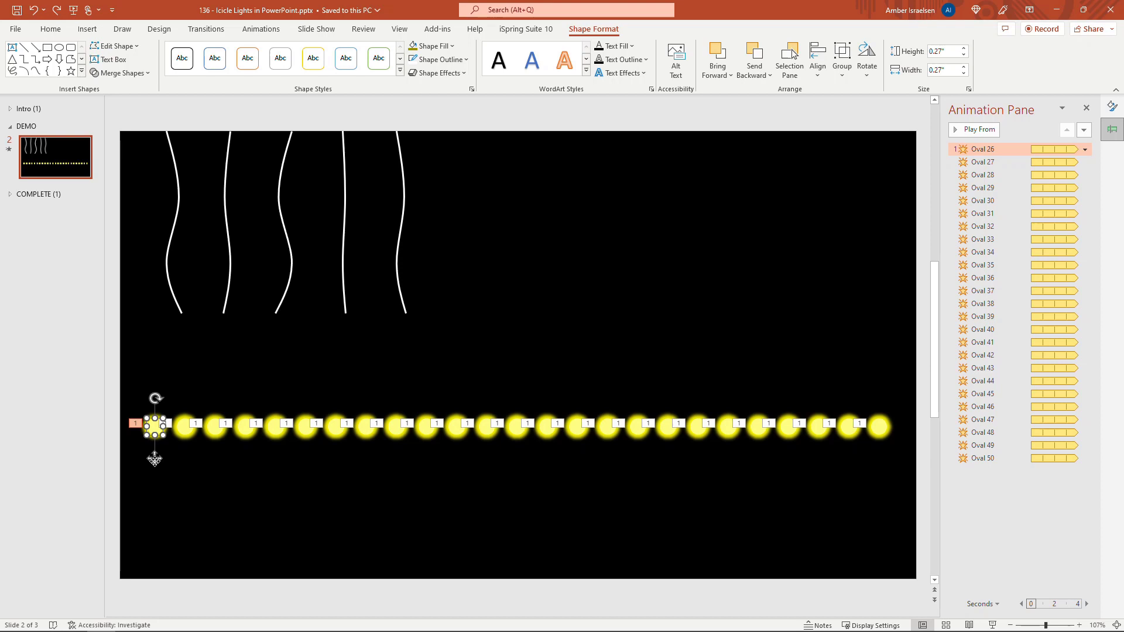
left_click_drag(153, 460, 163, 189)
left_click(199, 478)
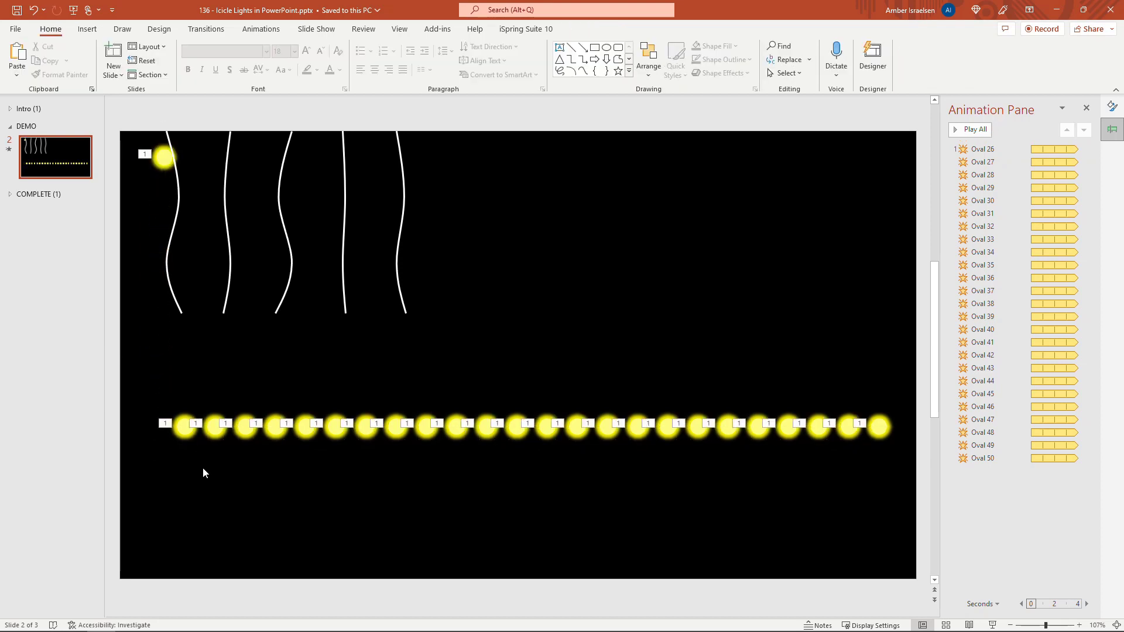
- Hang four more lights from the row along the first icicle, down to its lower end
left_click_drag(203, 473, 159, 382)
mouse_move(186, 427)
left_mouse_down()
mouse_move(193, 216)
mouse_move(196, 267)
left_mouse_up()
mouse_move(237, 486)
left_mouse_down()
mouse_move(178, 378)
mouse_move(230, 469)
left_mouse_up()
left_click_drag(214, 426, 162, 264)
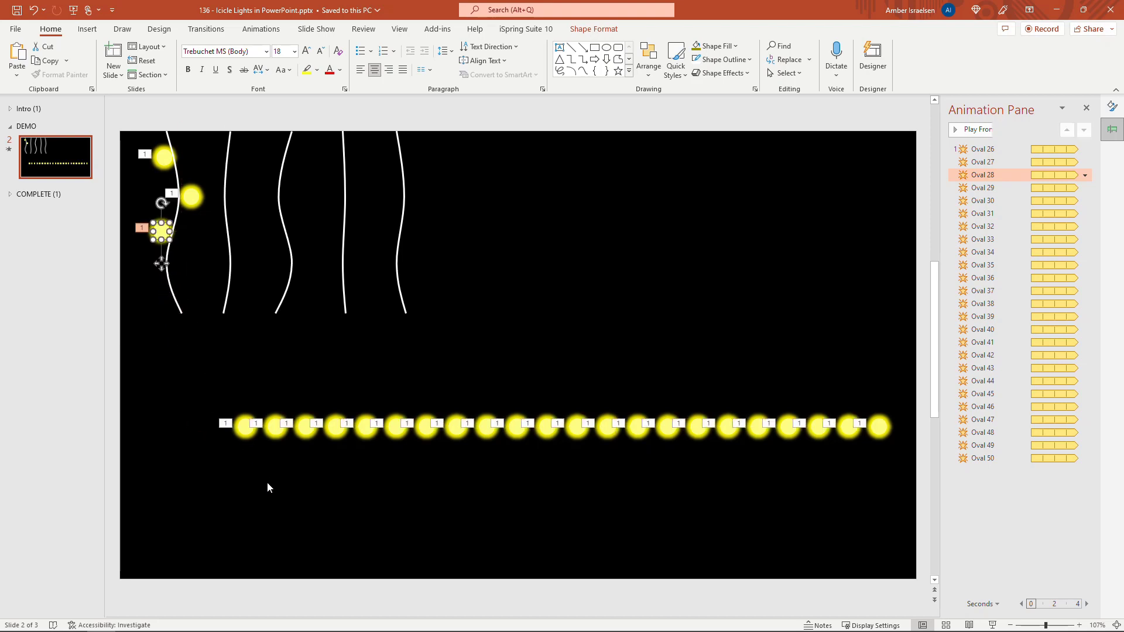
left_click_drag(267, 482, 213, 384)
left_click_drag(243, 459, 182, 300)
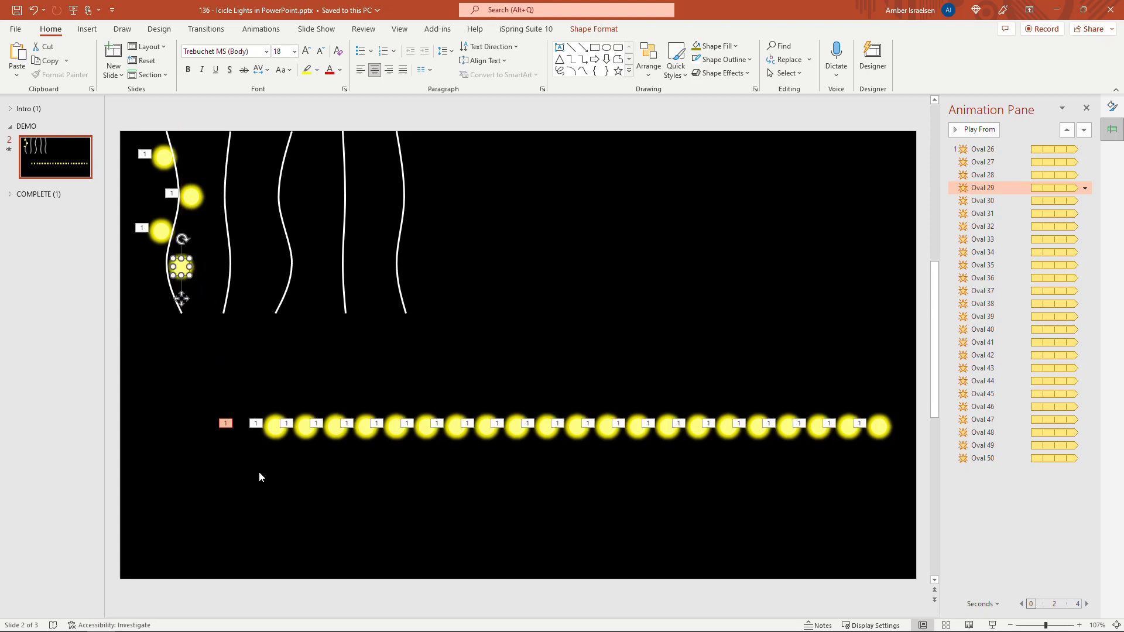
left_click_drag(307, 487, 242, 390)
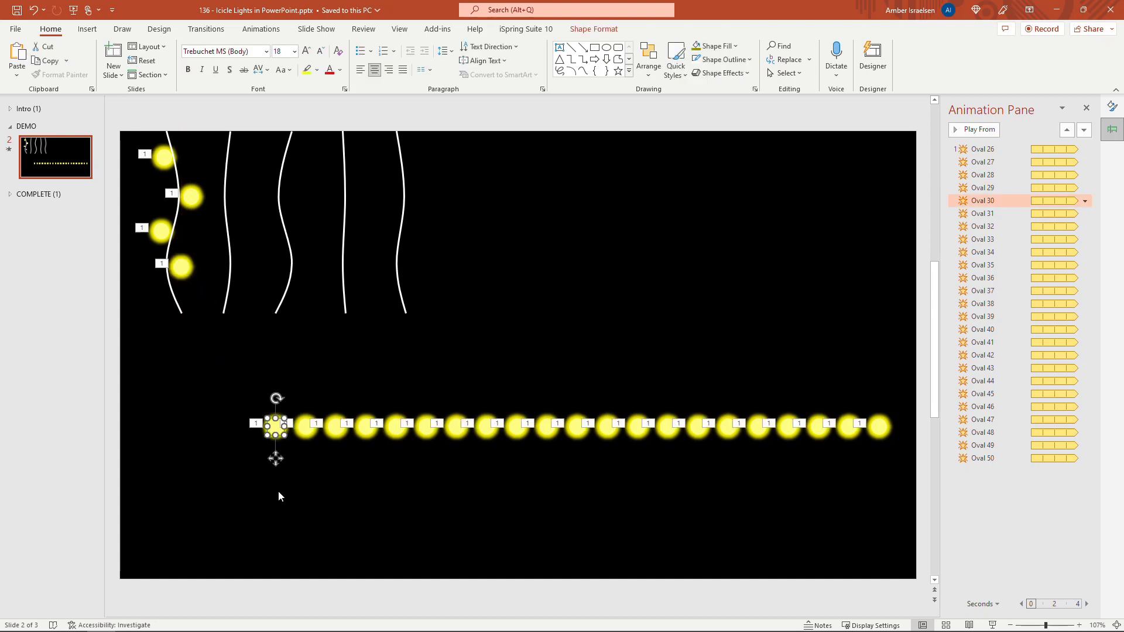
left_click_drag(272, 459, 160, 345)
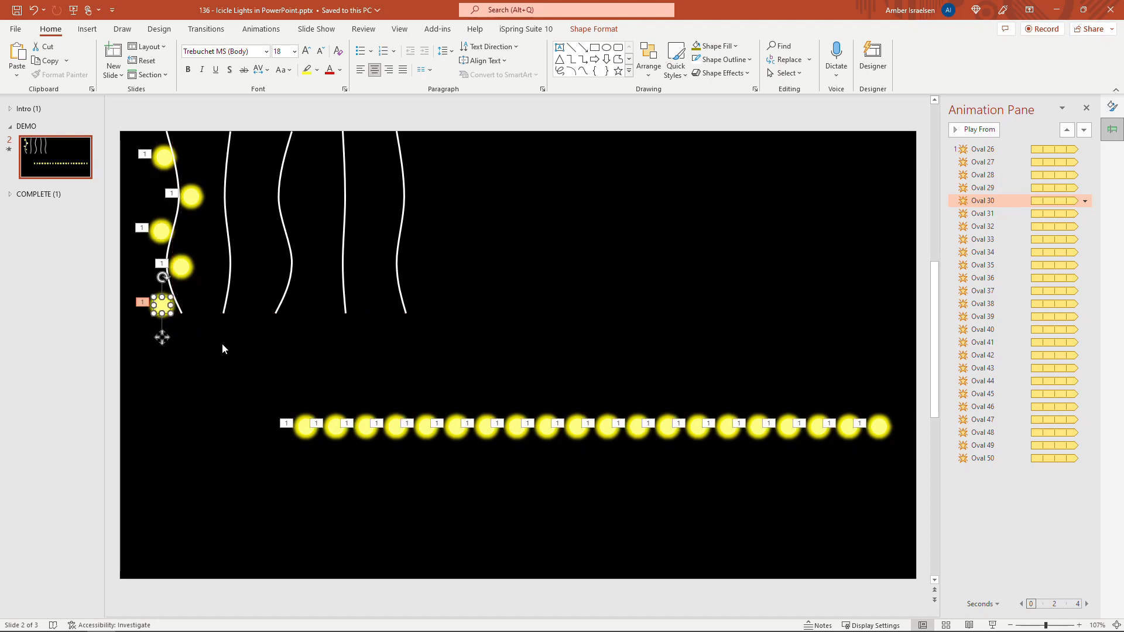
left_click(223, 308)
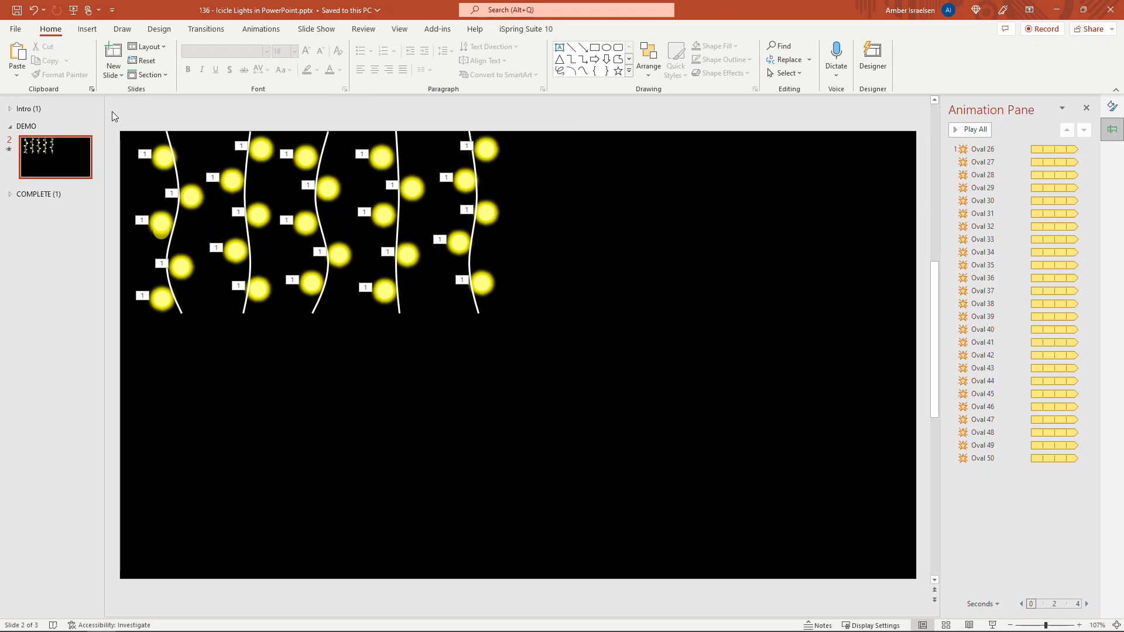
- Copy all five lit icicles and paste the duplicate into the right half of the slide
left_click_drag(112, 111, 542, 377)
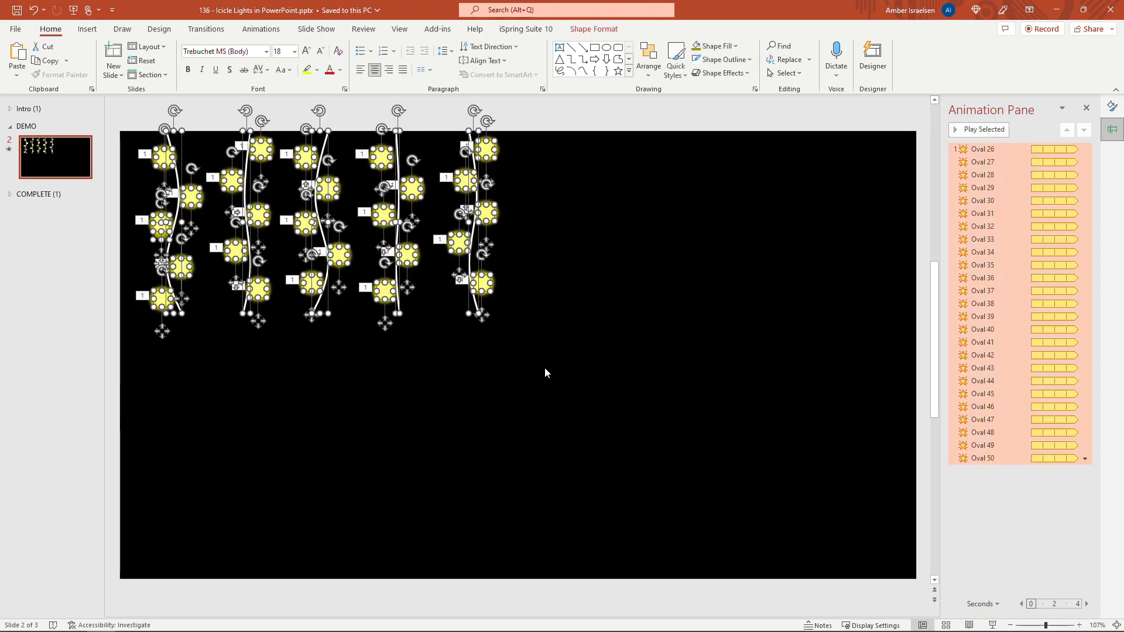
key("ctrl+c")
key("ctrl+v")
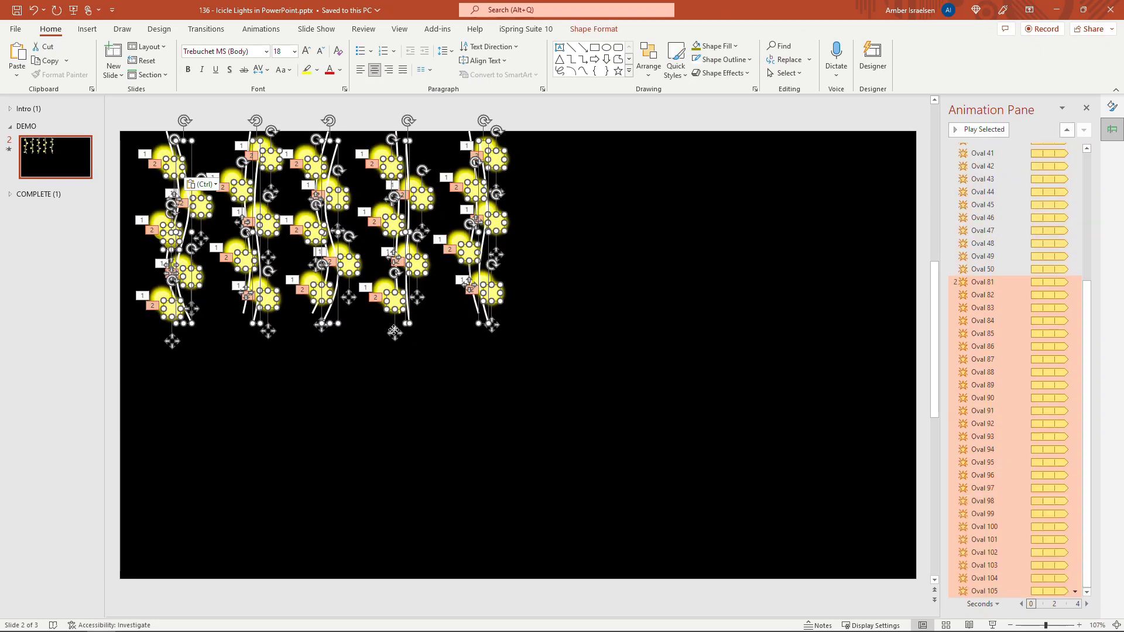
left_click_drag(394, 330, 765, 318)
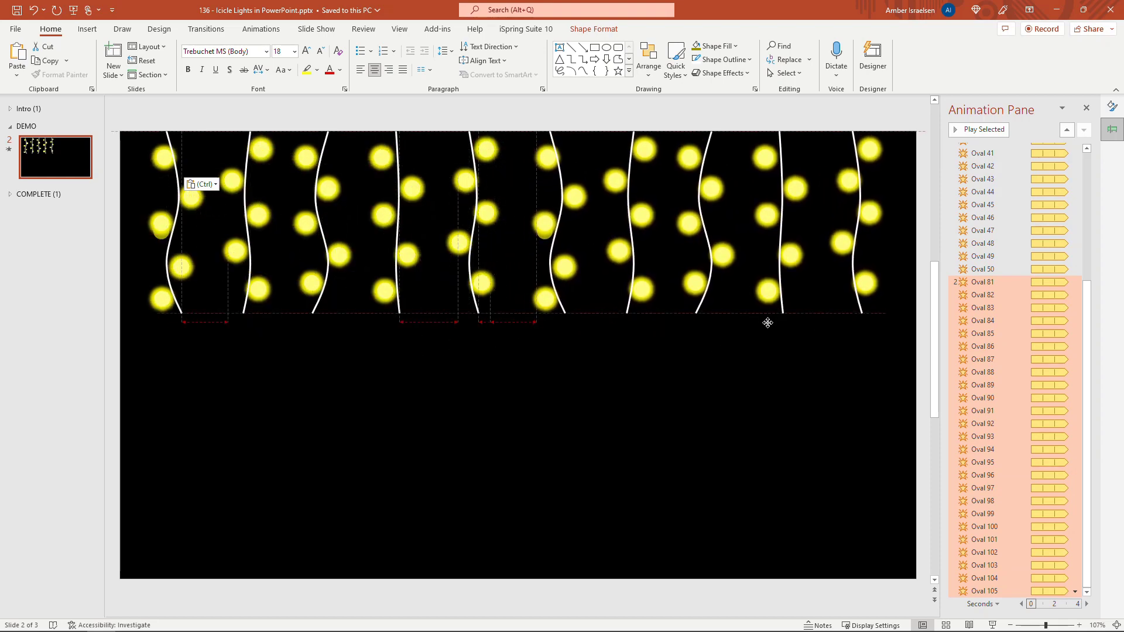
left_click(743, 406)
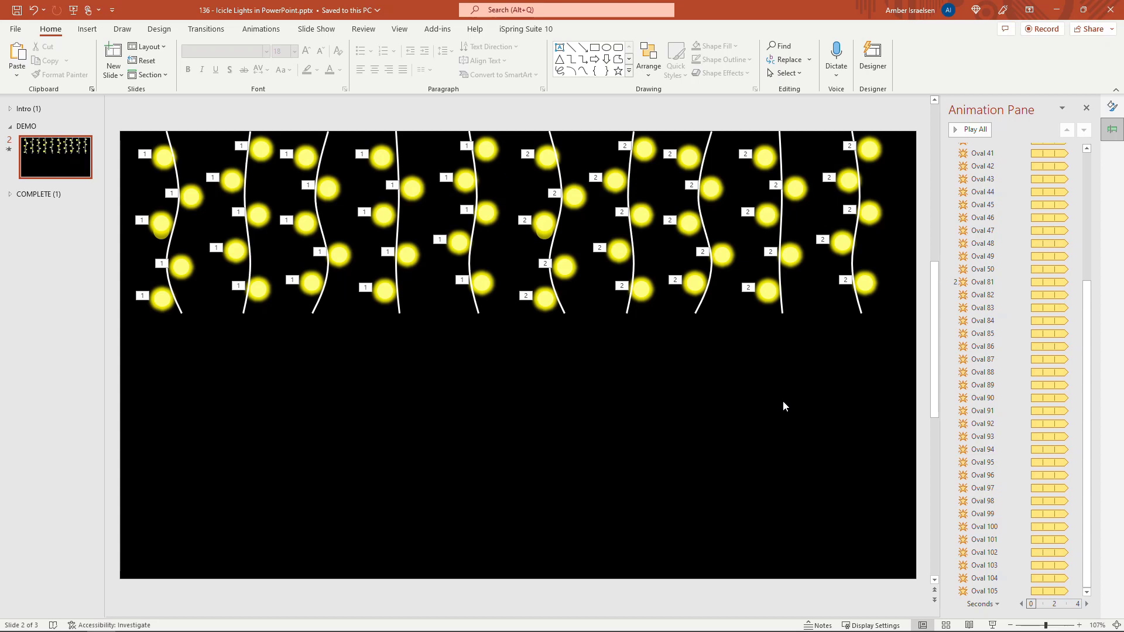
- Set Oval 81's blink animation in the Animation Pane to Start With Previous
left_click(1008, 283)
left_click(1074, 283)
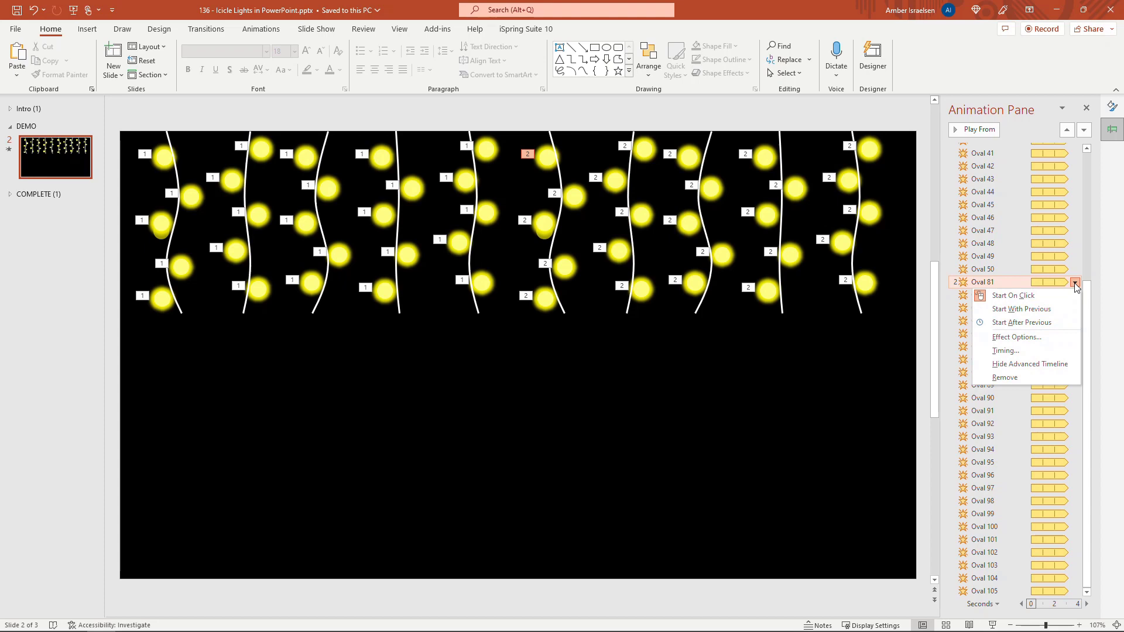
left_click(1058, 309)
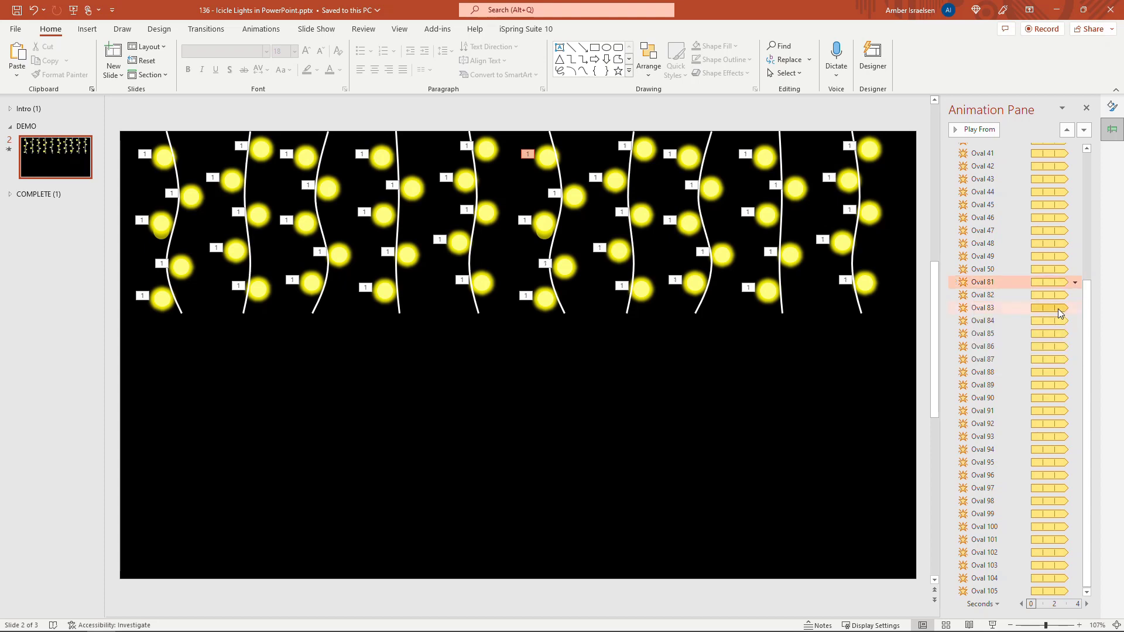